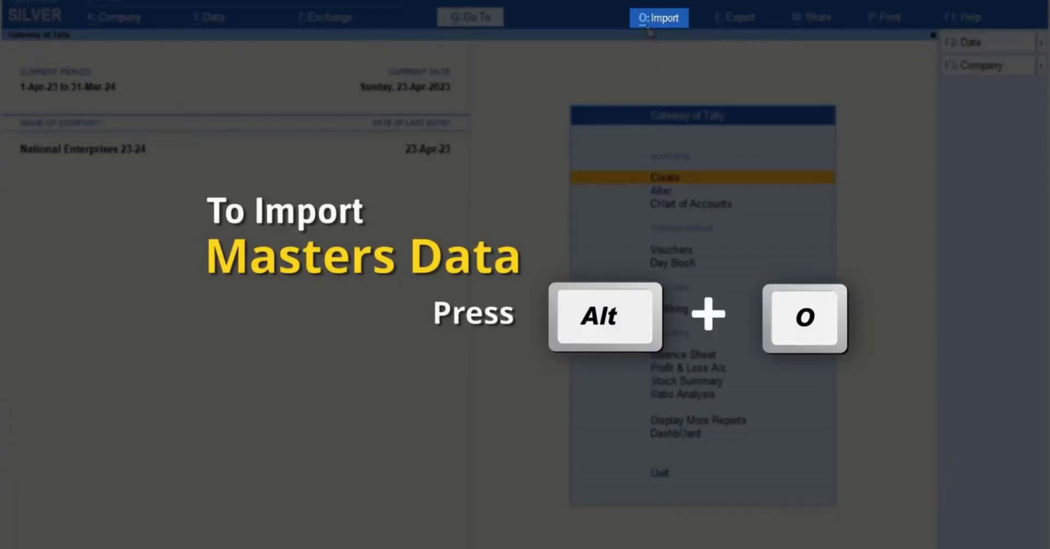
Start a new mapping template for masters based on Sheet1 of Item List.xlsx
left_click(649, 19)
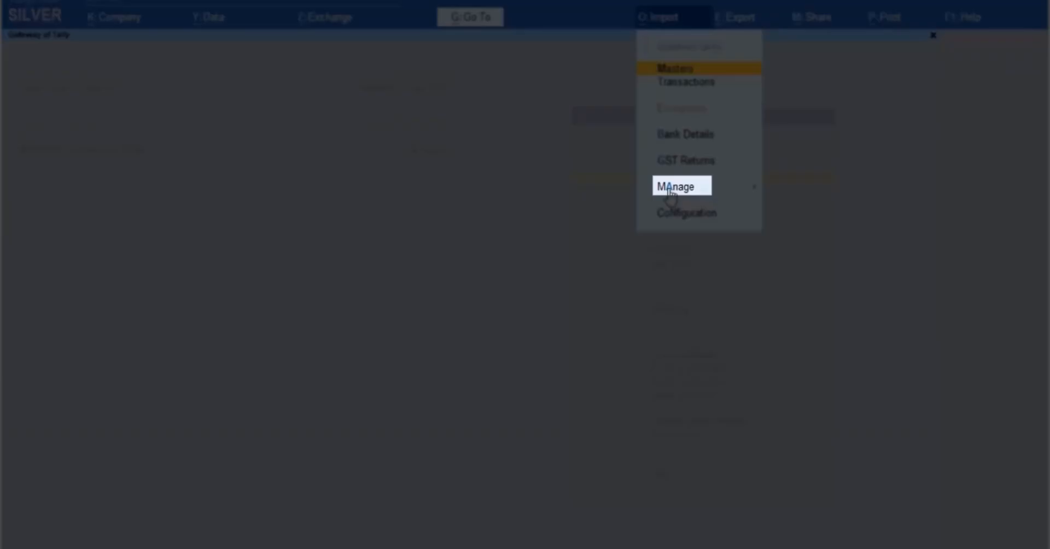
left_click(670, 191)
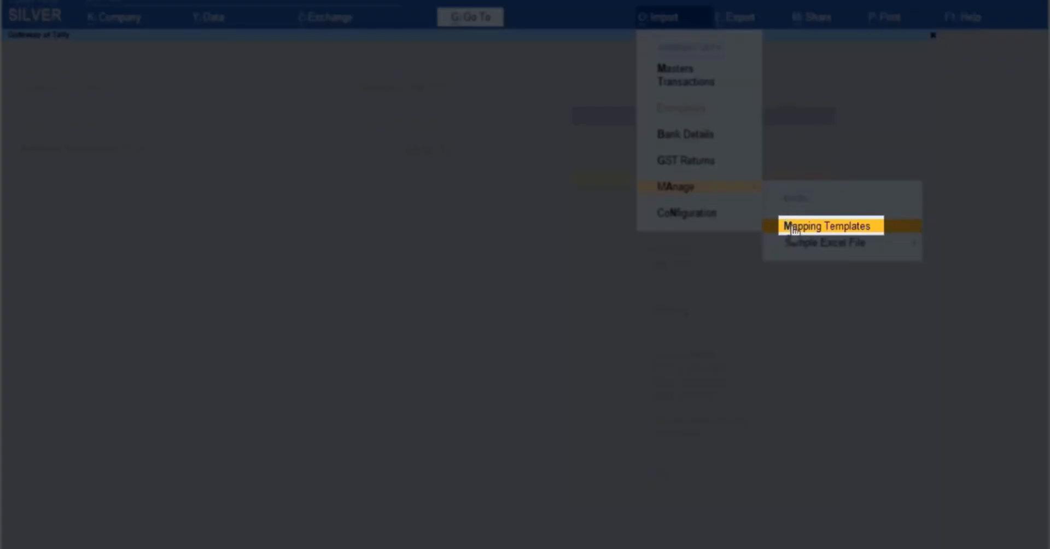
left_click(793, 229)
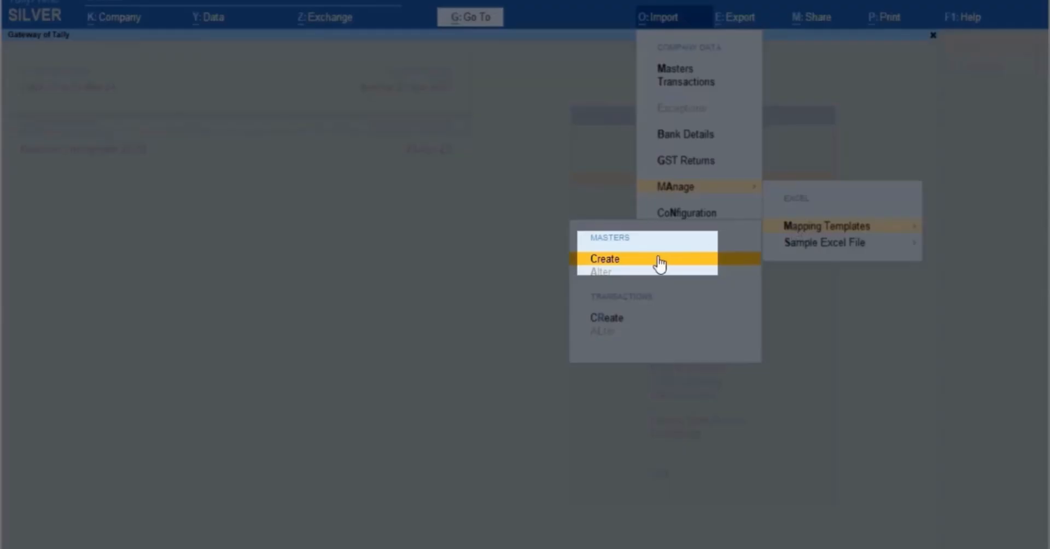
left_click(655, 266)
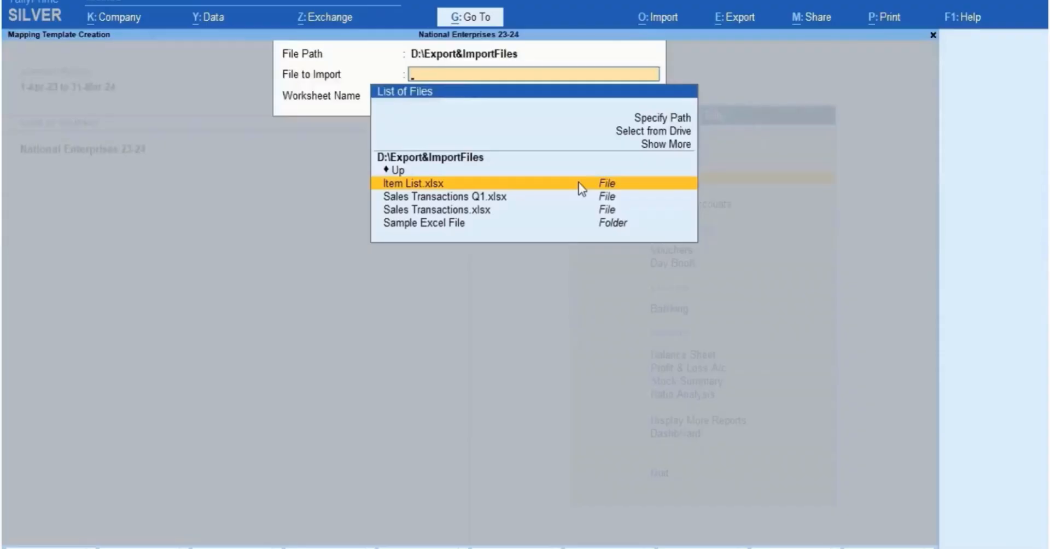
left_click(578, 185)
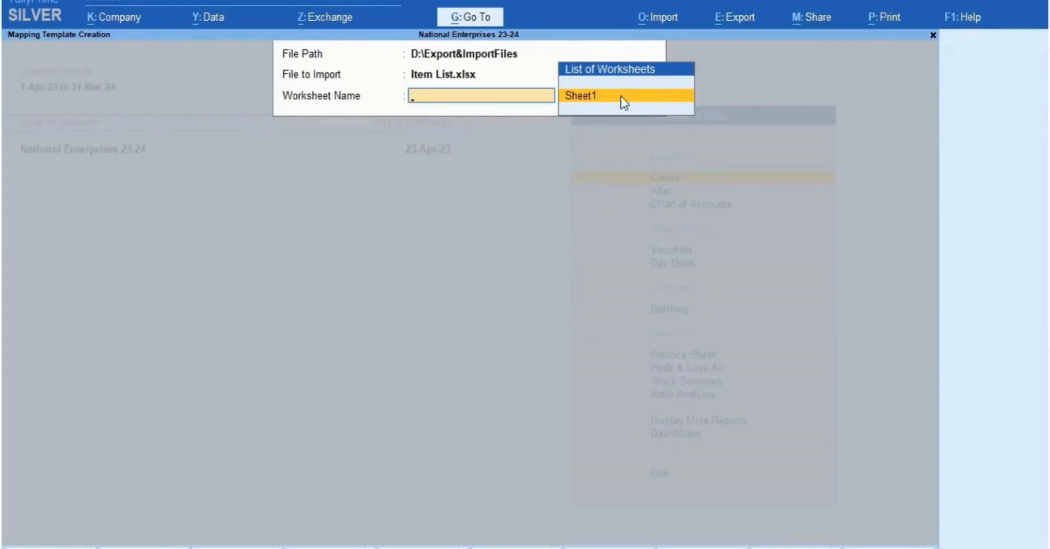
left_click(622, 96)
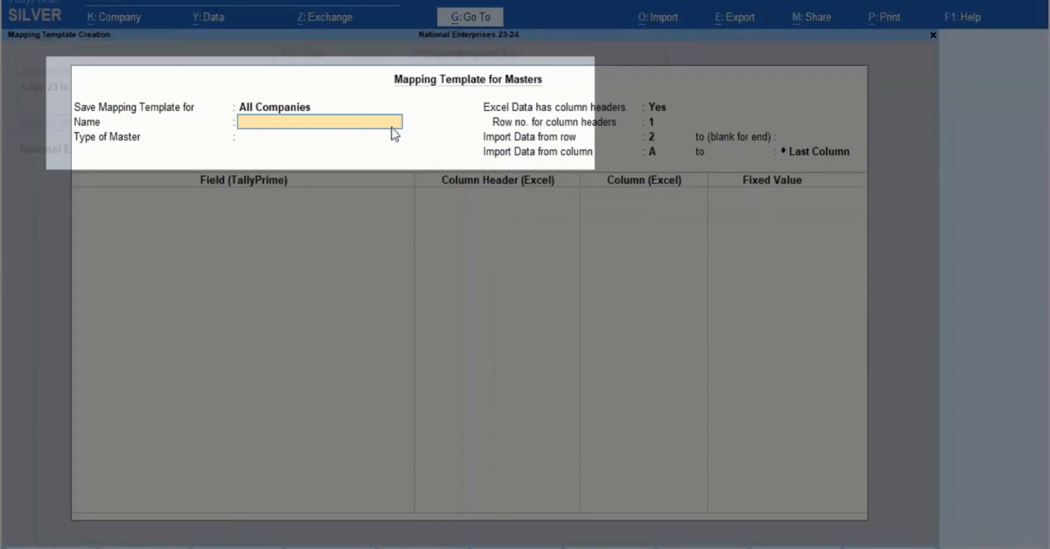
Make the mapping template available to All Companies, name it Stock Items, and set its type of master to Stock Item
key("BackSpace")
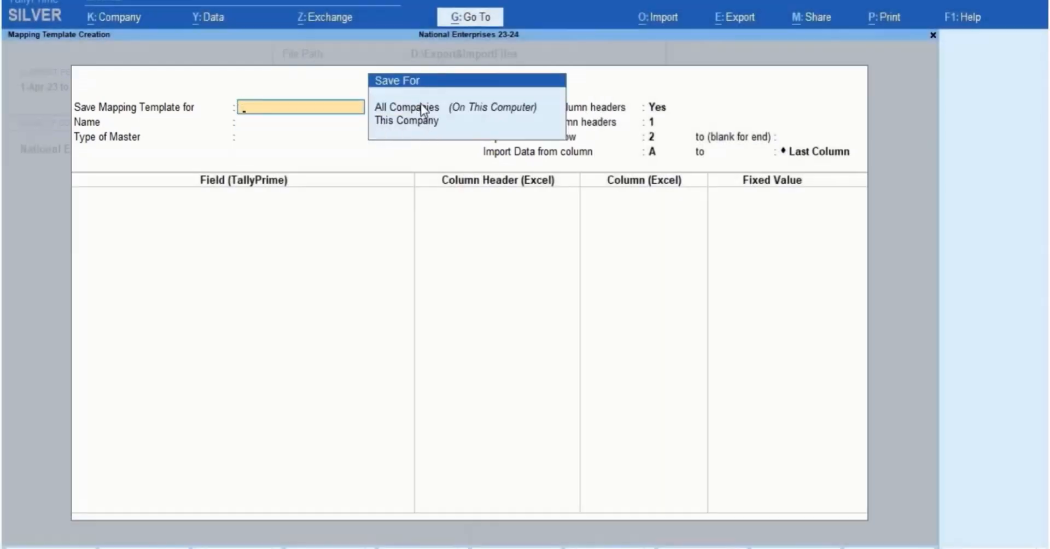
left_click(421, 105)
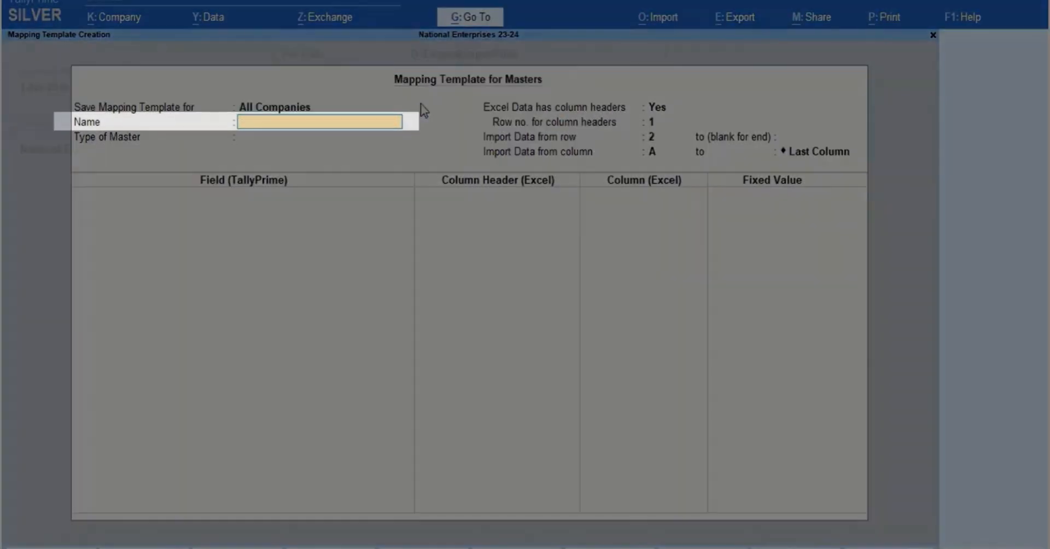
type("Stock It")
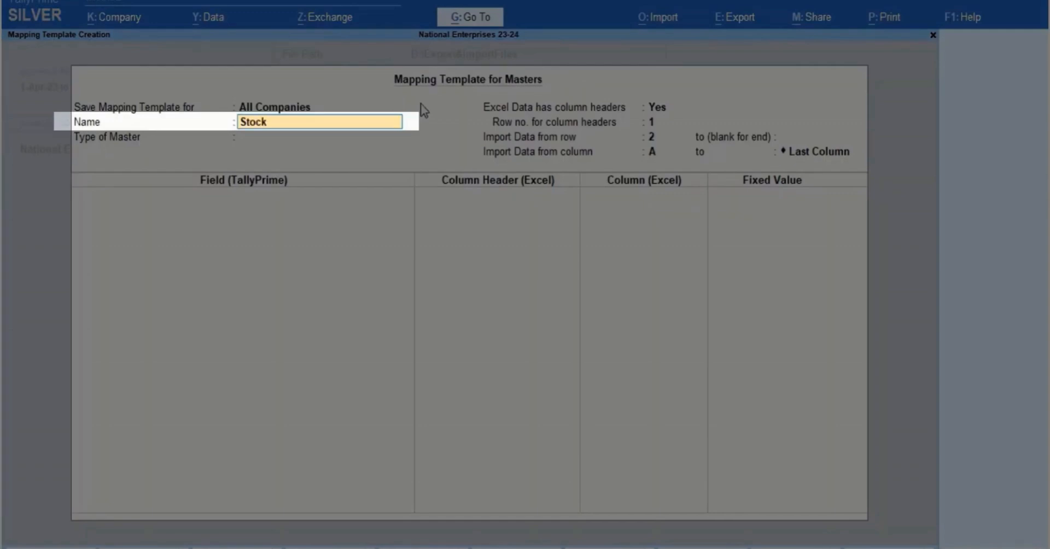
type("ems")
key("Return")
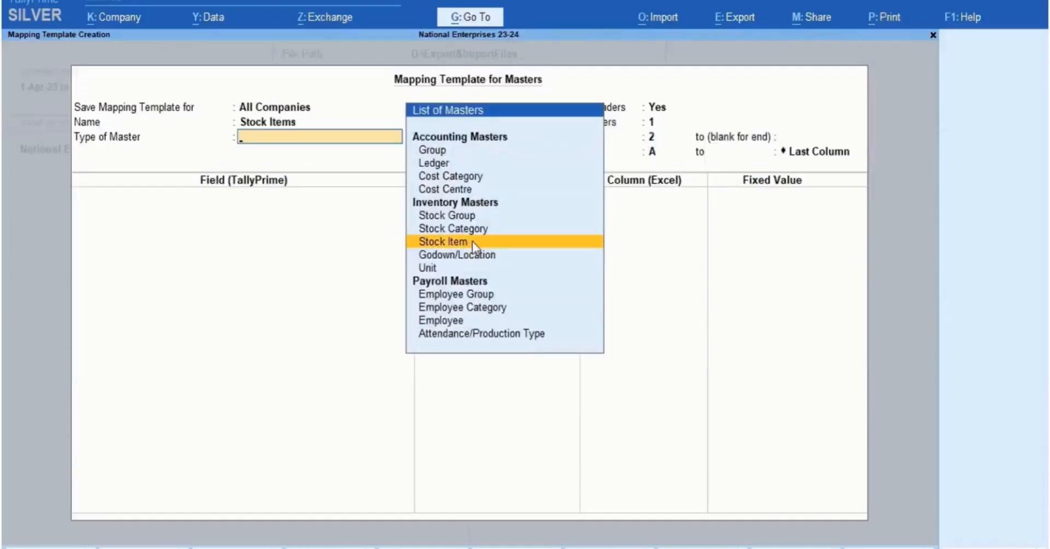
left_click(471, 241)
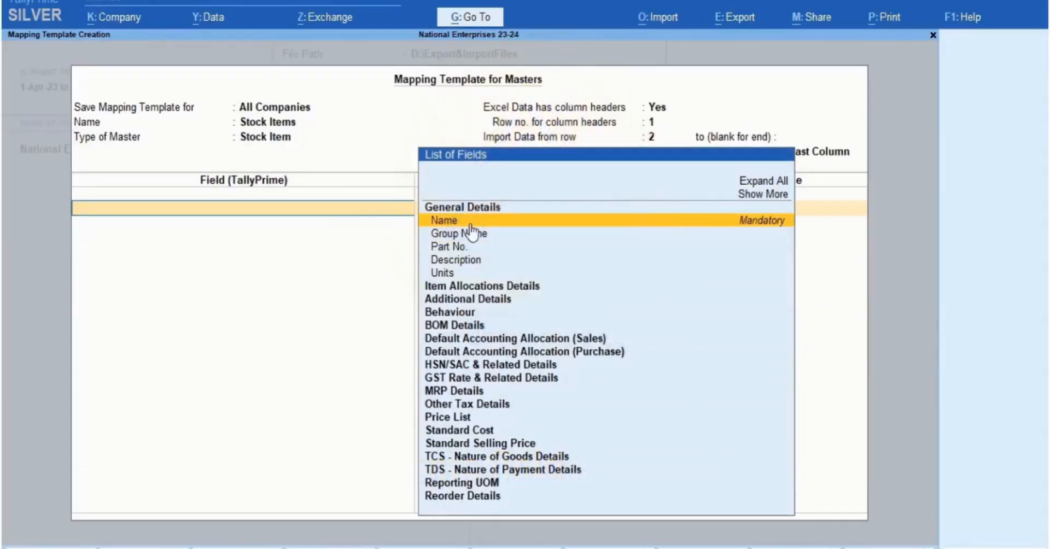
Map the Name field to the Item Name column and the Units field to Unit of Measurement
key("Return")
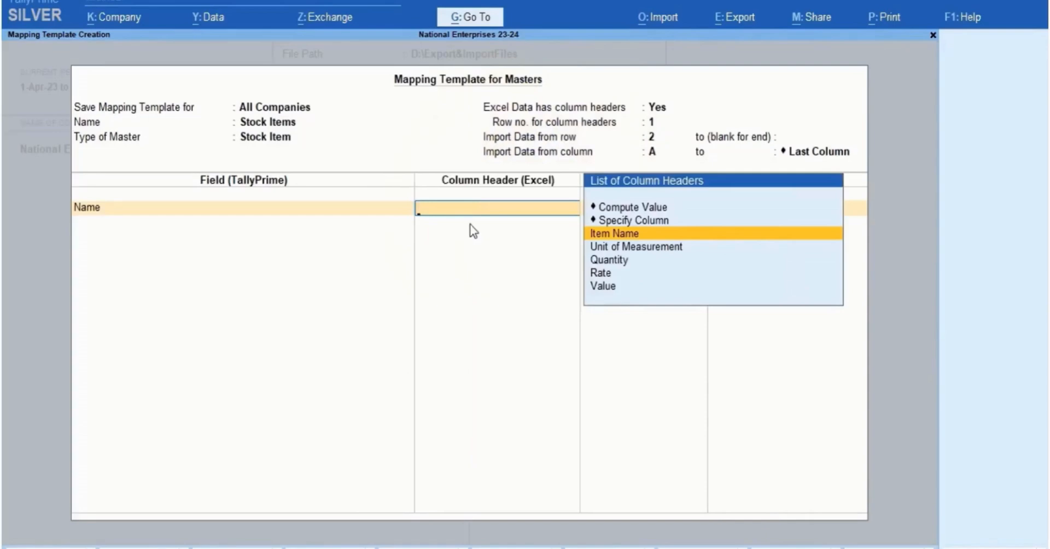
left_click(601, 234)
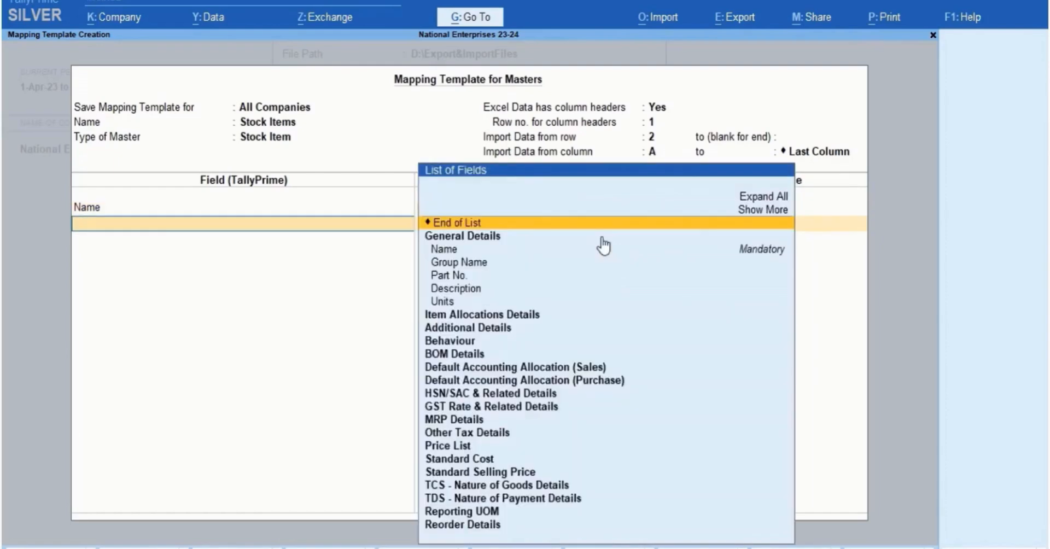
type("Uni")
left_click(449, 250)
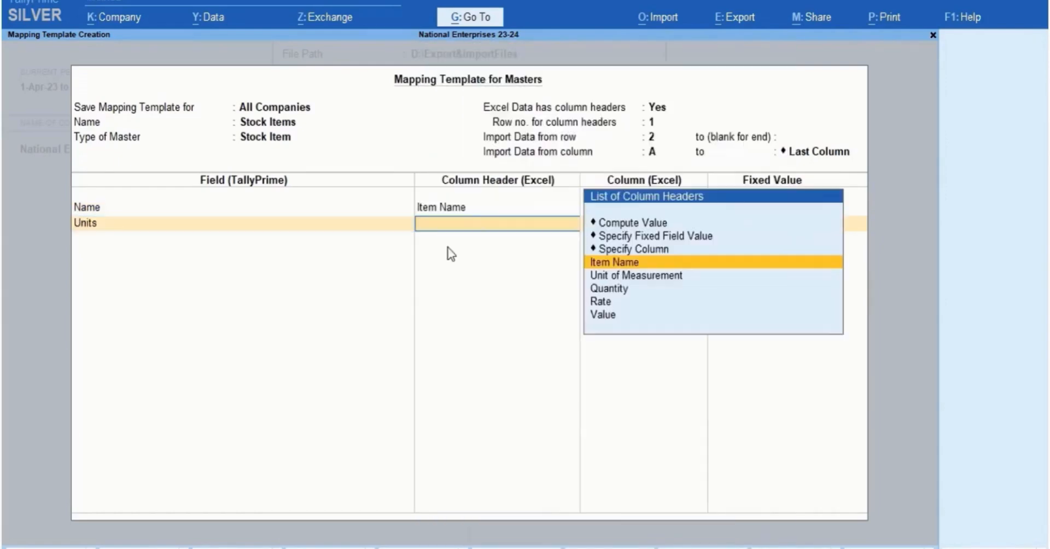
left_click(619, 276)
Map Opening Balance - Quantity, Rate and Value to the Quantity, Rate and Value columns, and save the mapping template
type("op")
left_click(617, 280)
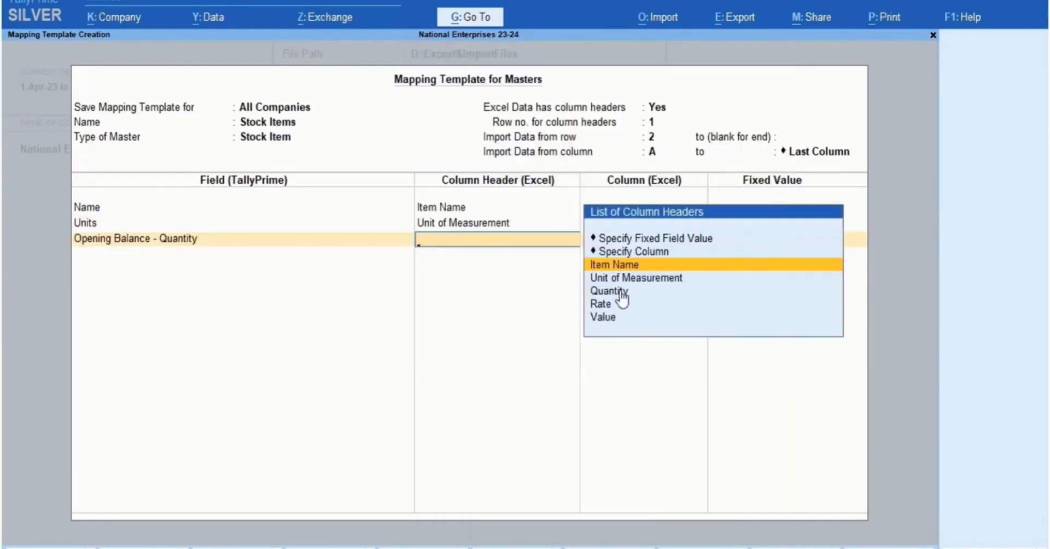
left_click(621, 291)
type("Op")
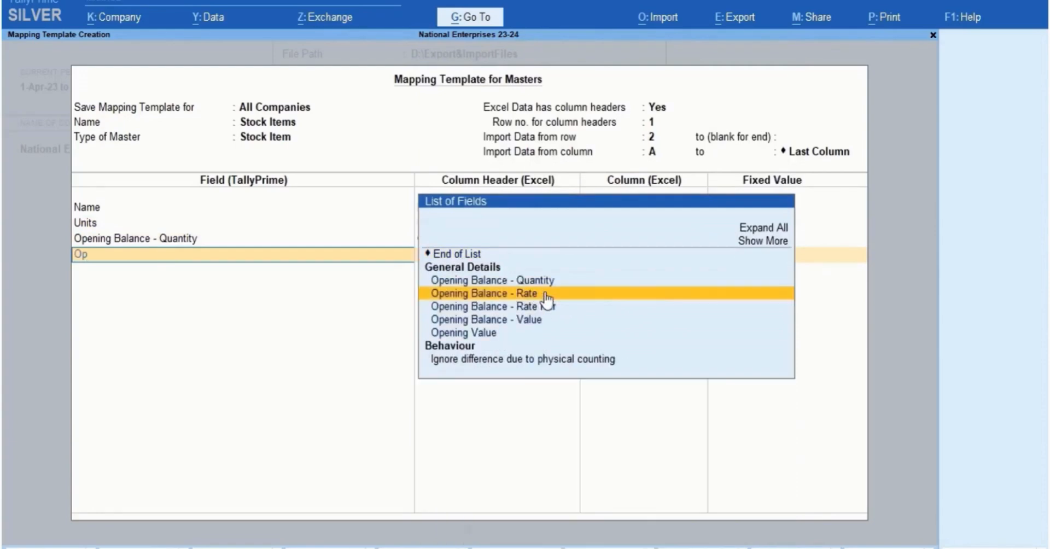
left_click(546, 298)
left_click(628, 322)
type("Op")
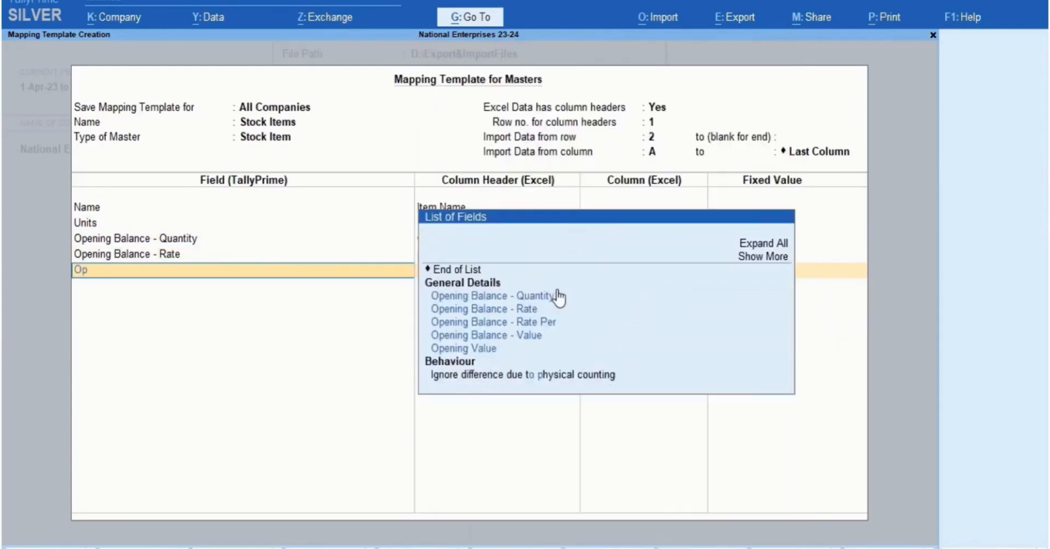
left_click(541, 341)
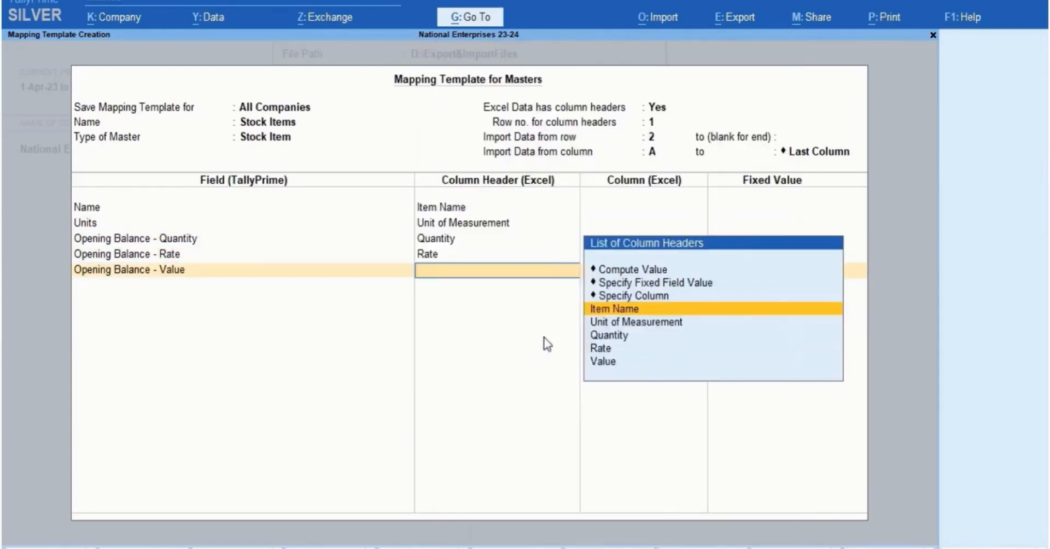
left_click(607, 361)
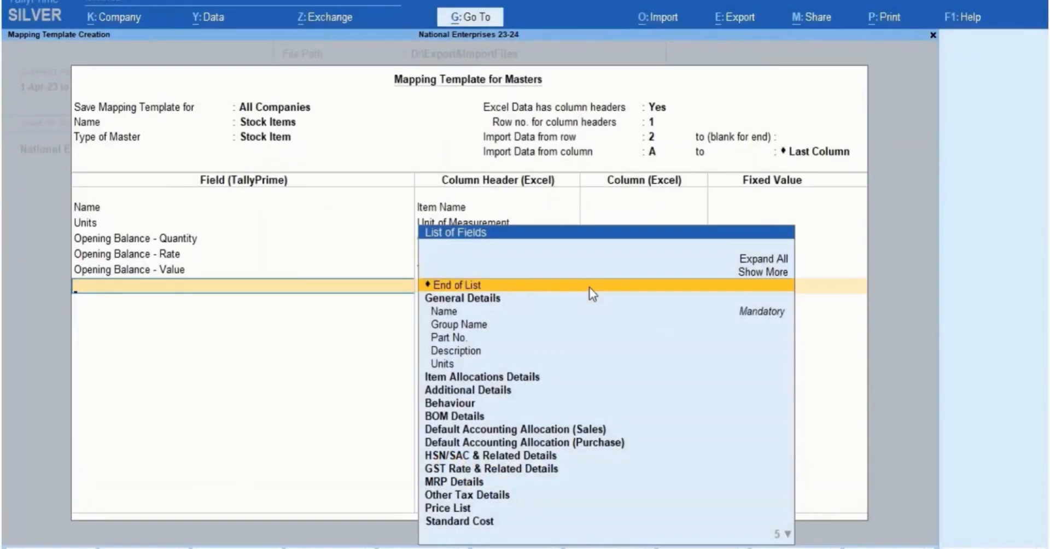
left_click(589, 287)
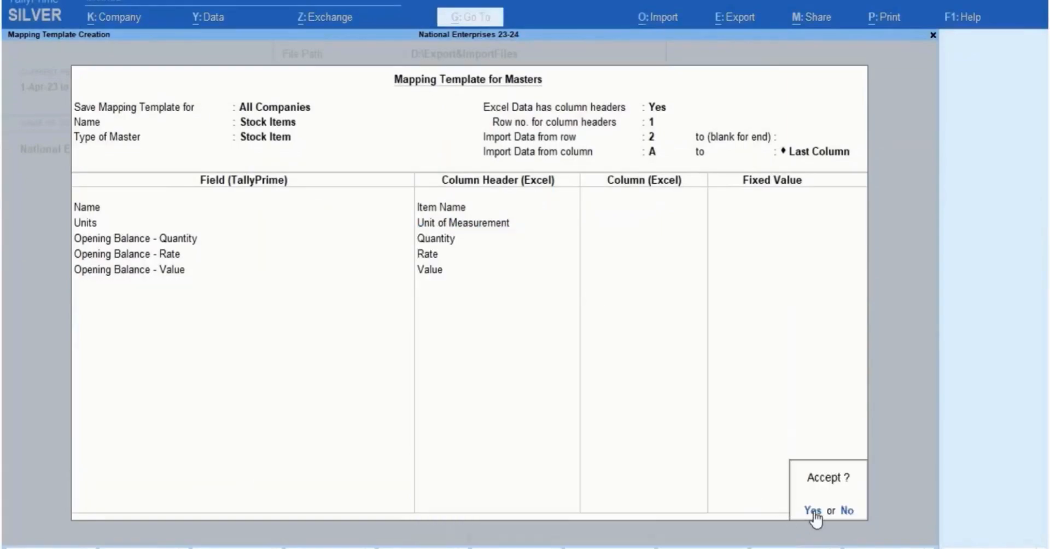
left_click(813, 511)
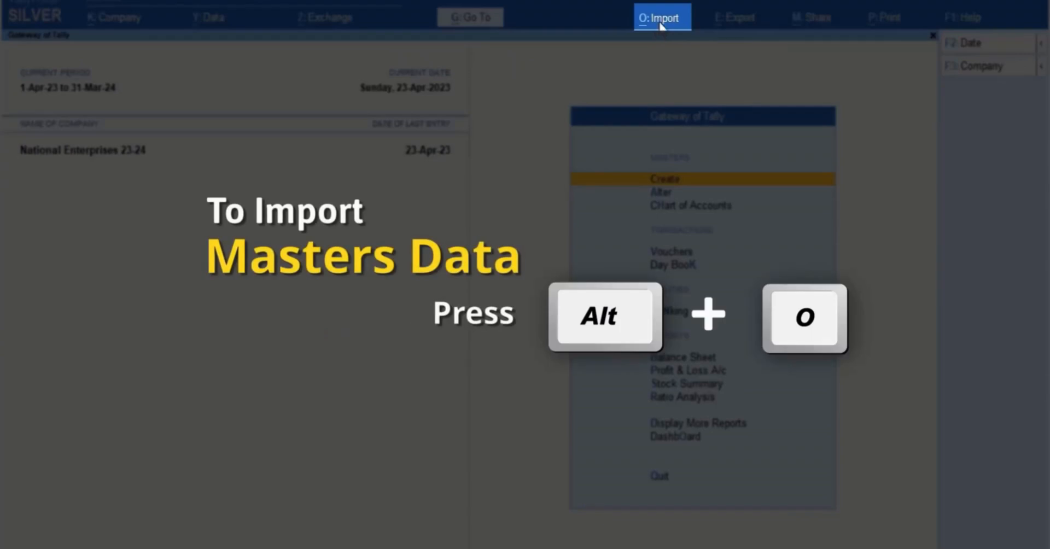
Set up a masters import in Excel (Spreadsheet) format from Sheet1 of Item List.xlsx
left_click(661, 25)
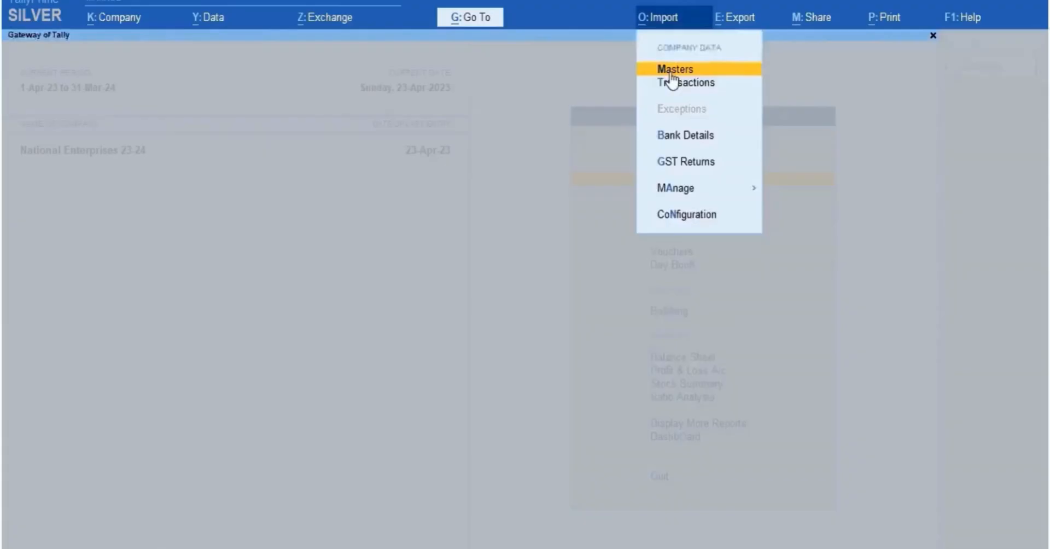
left_click(671, 71)
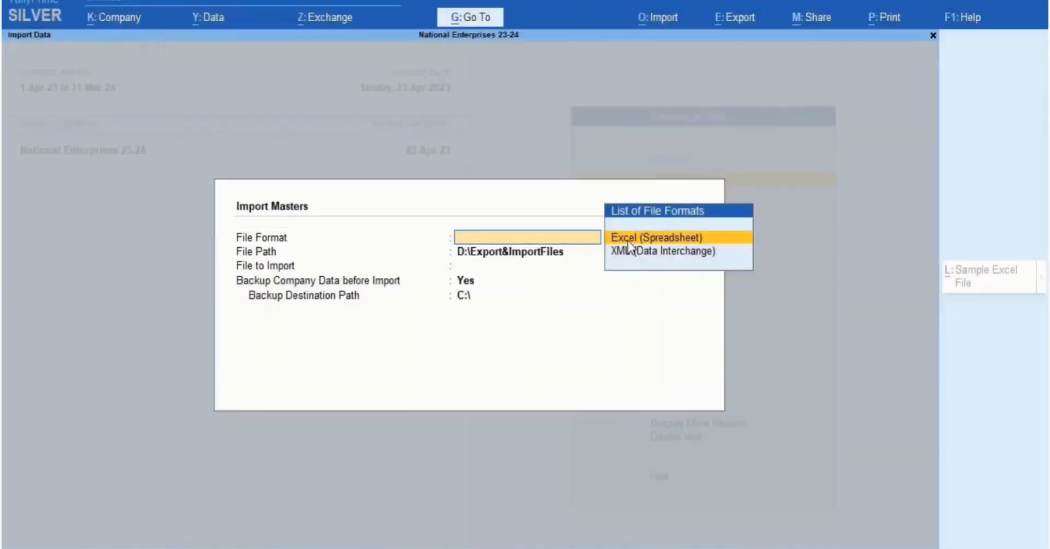
left_click(629, 240)
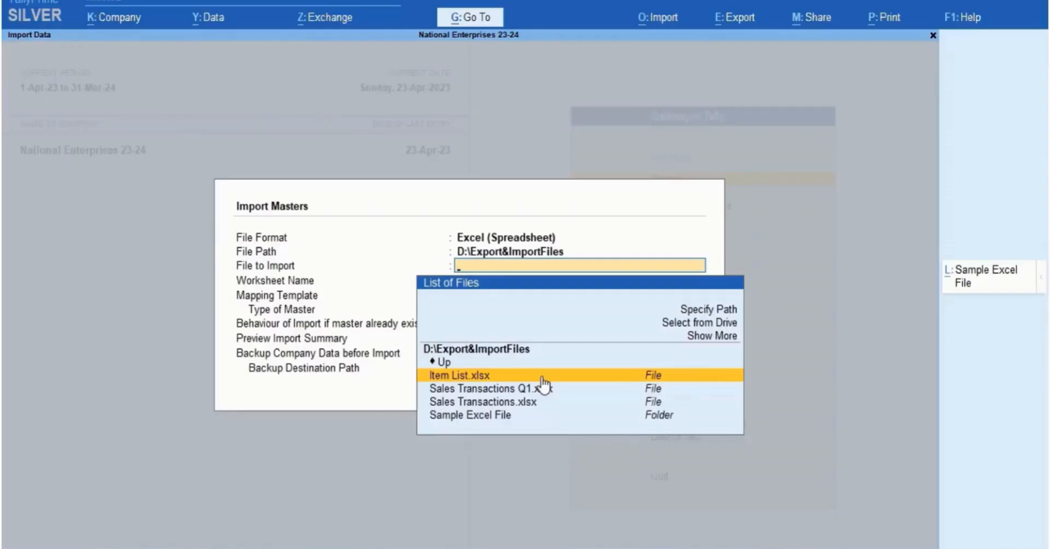
left_click(541, 376)
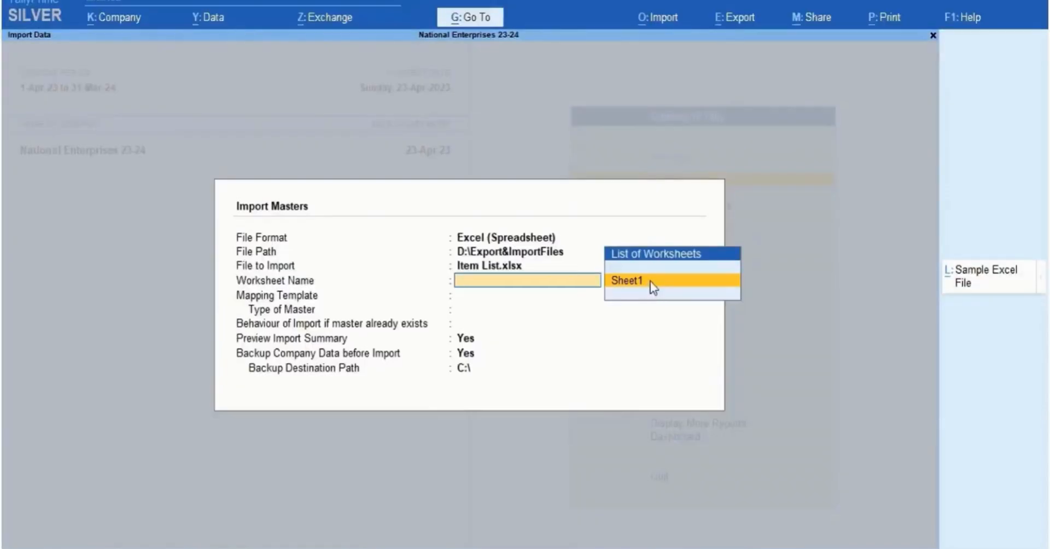
left_click(650, 281)
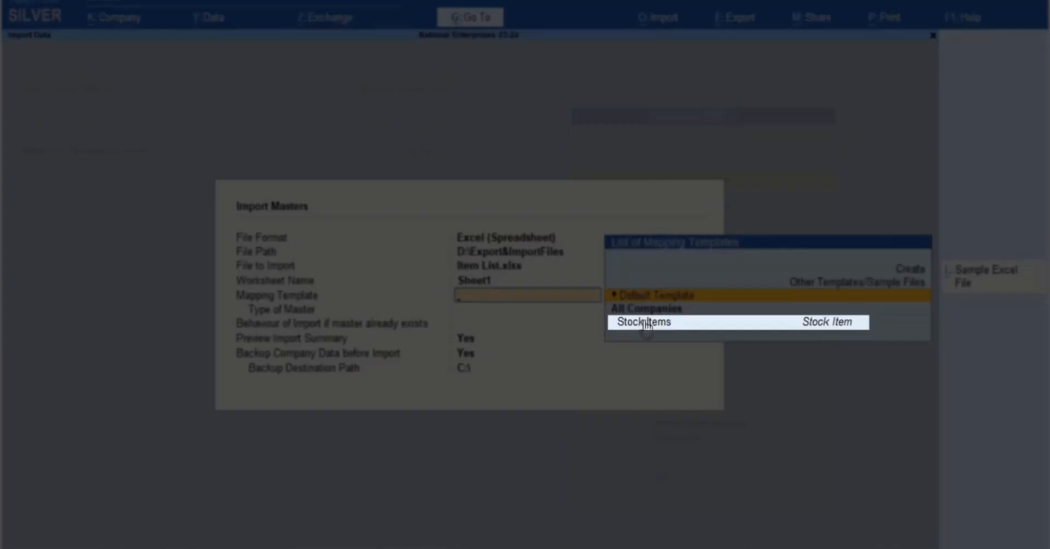
Choose the Stock Items mapping template and Ignore Duplicates for existing masters, keeping the import summary preview set to Yes
left_click(673, 324)
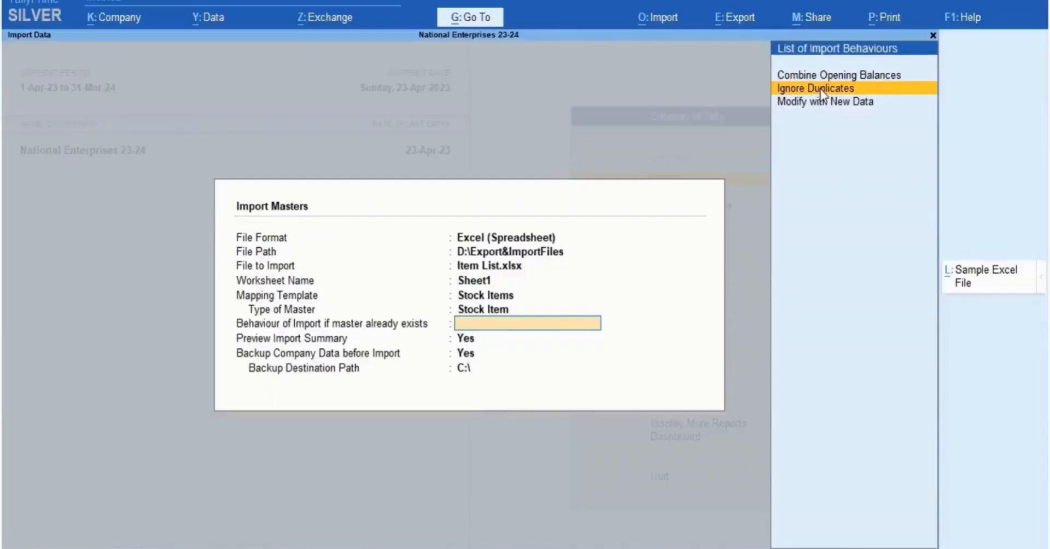
left_click(820, 89)
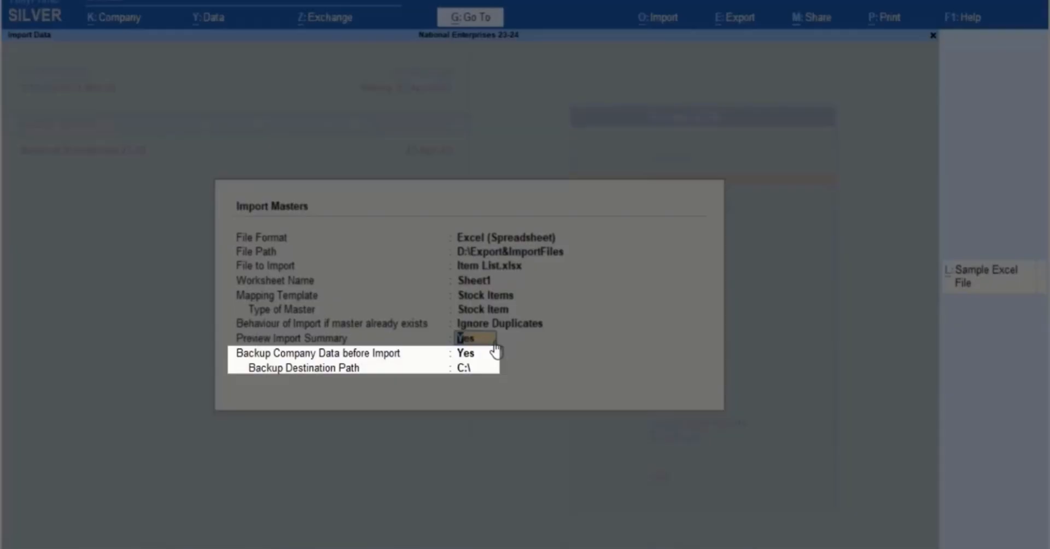
key("Return")
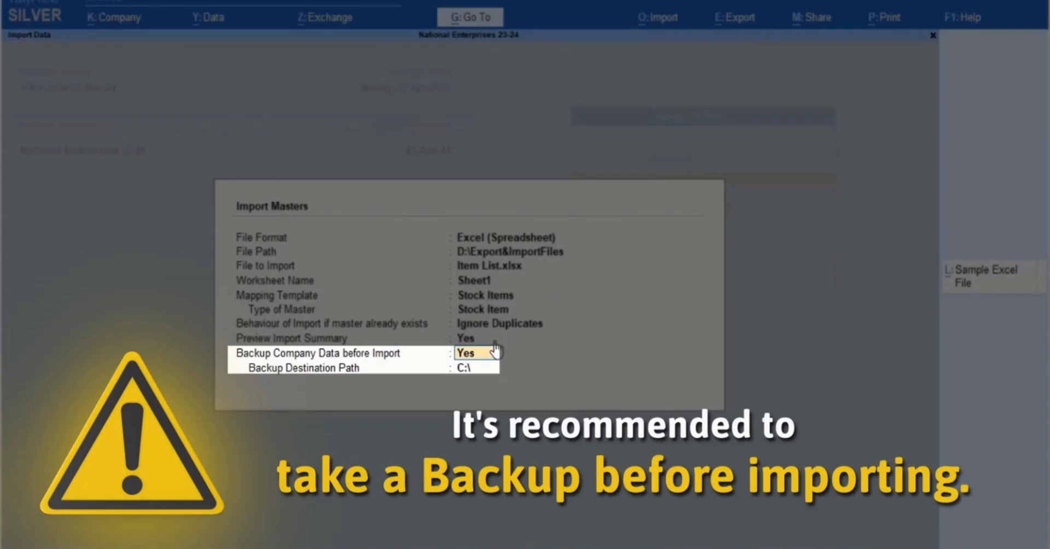
Keep the pre-import backup on with D:\ as its destination, and run the stock item import, overwriting the existing backup file
key("Return")
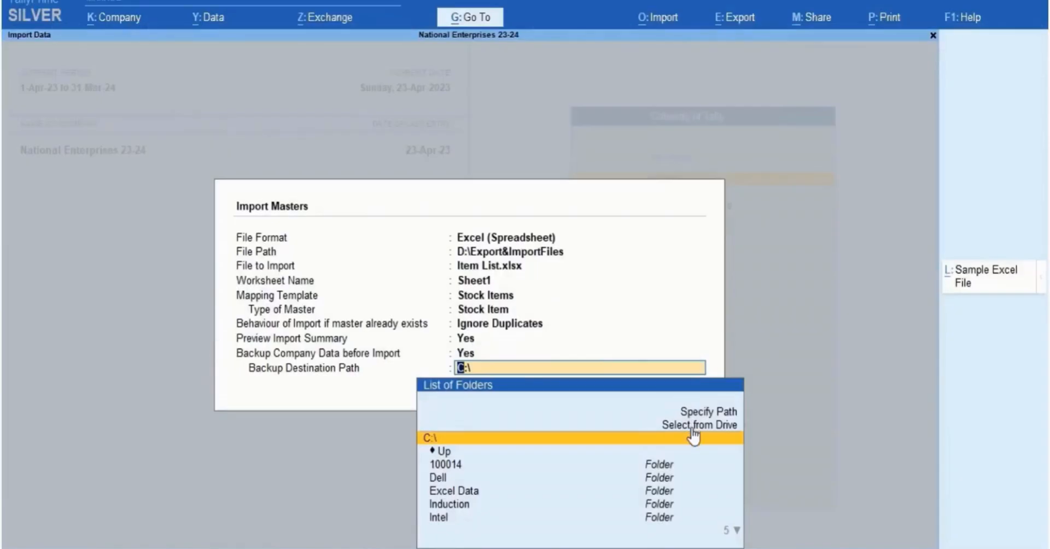
left_click(693, 436)
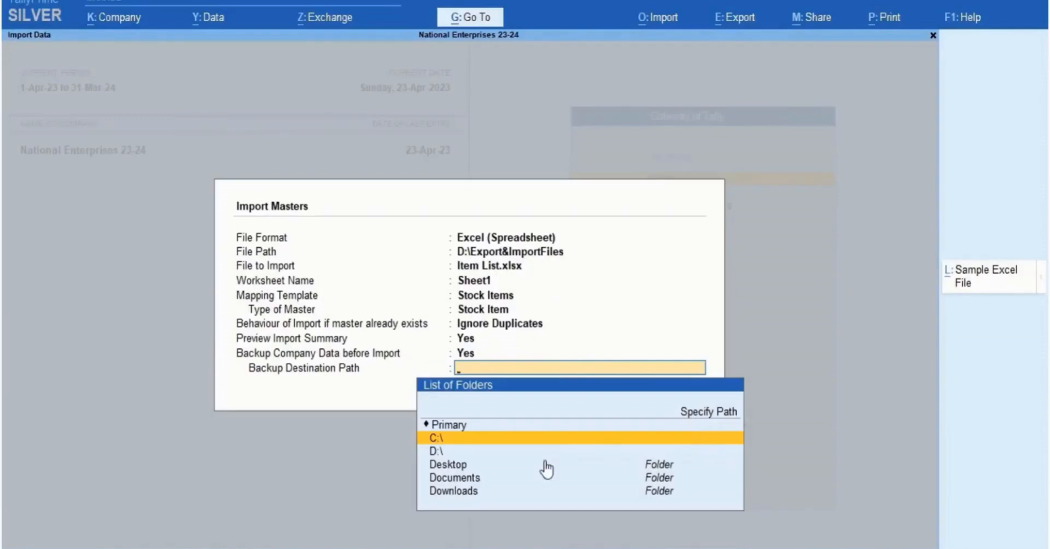
left_click(442, 451)
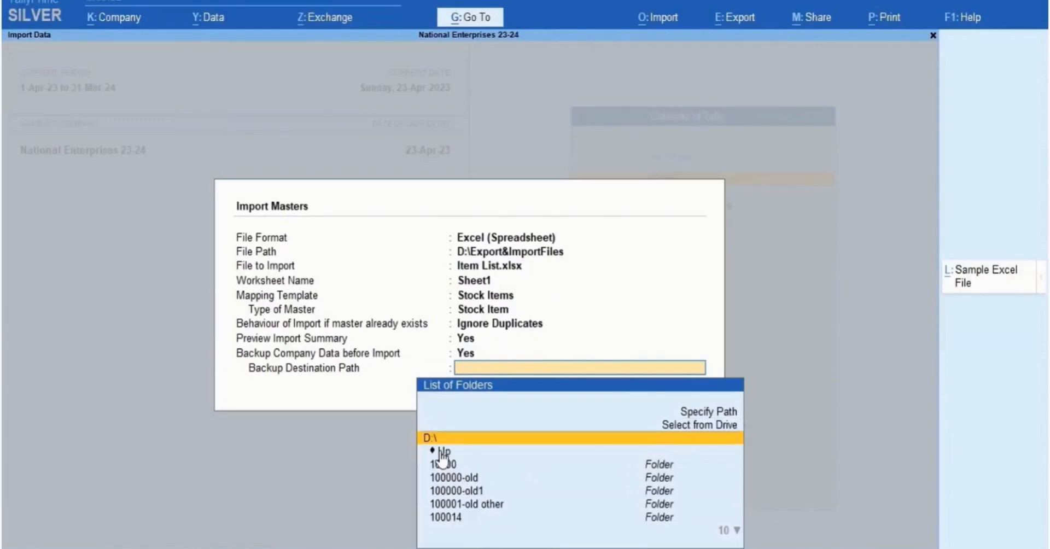
left_click(443, 446)
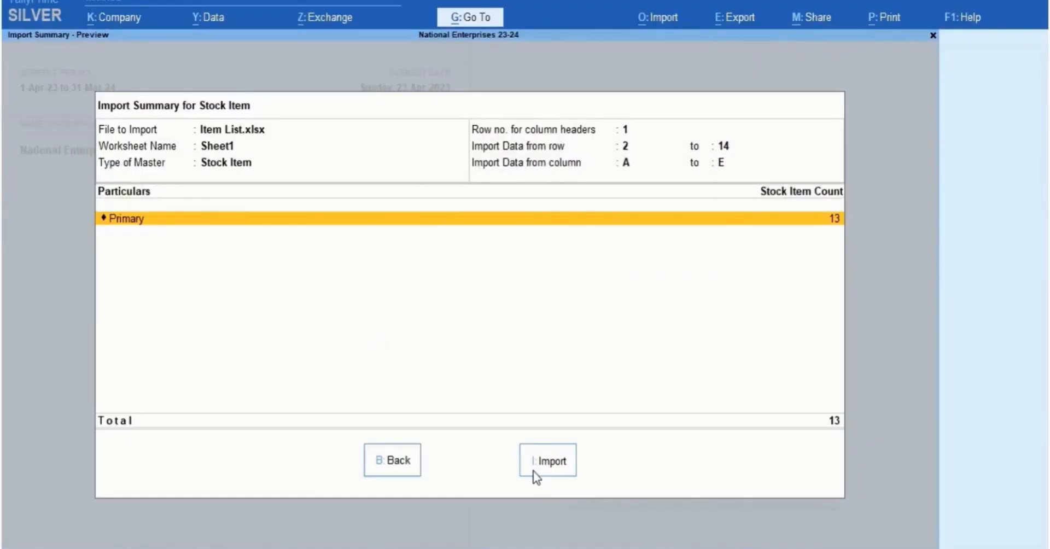
left_click(533, 469)
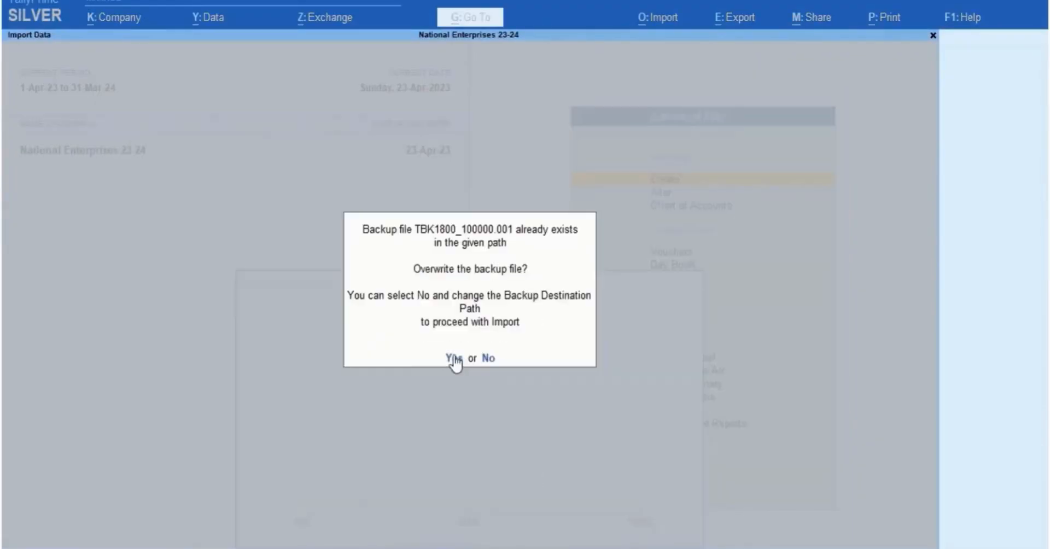
left_click(454, 356)
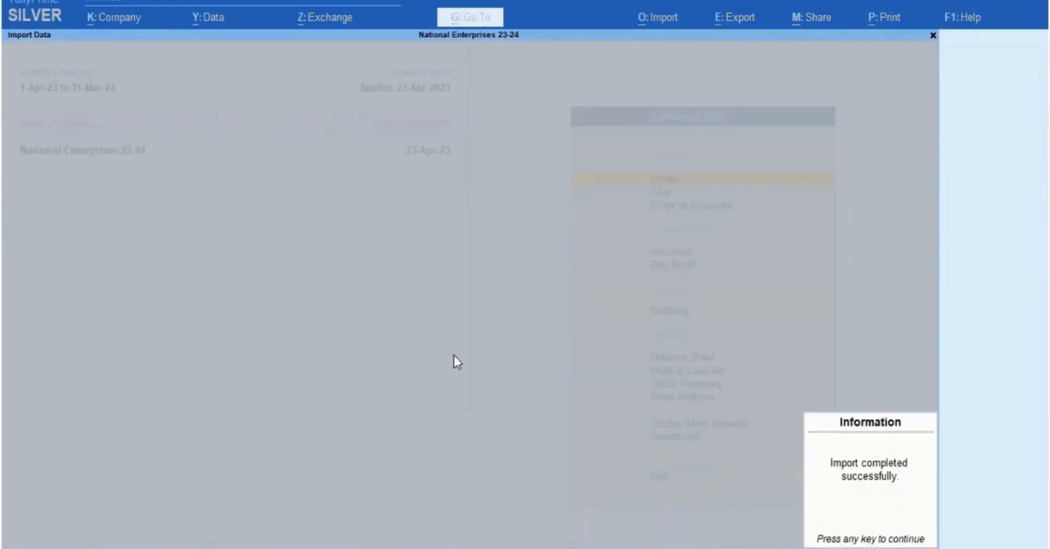
Dismiss the import message and open the Stock Items list in the Chart of Accounts to check the imported items
left_click(816, 543)
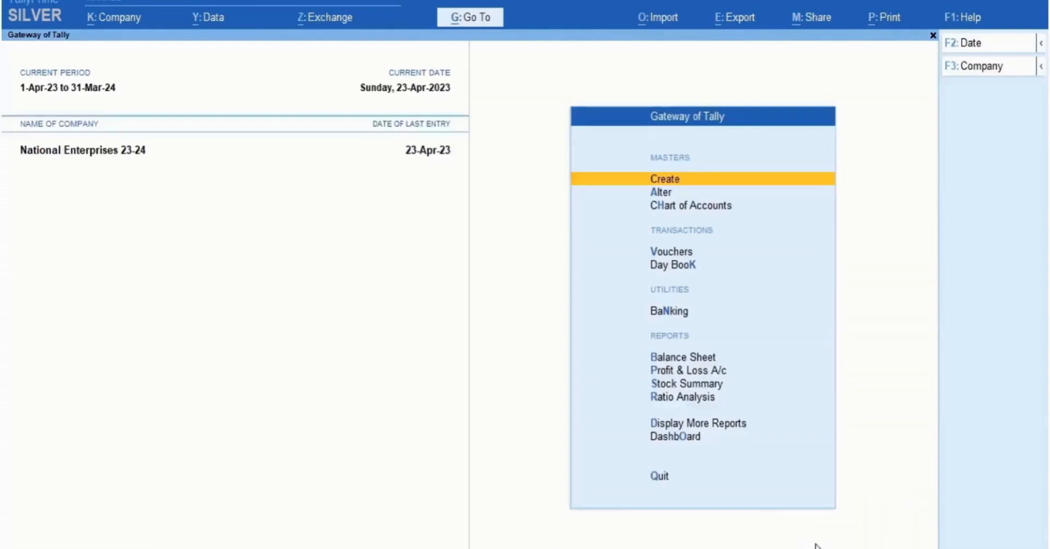
left_click(689, 206)
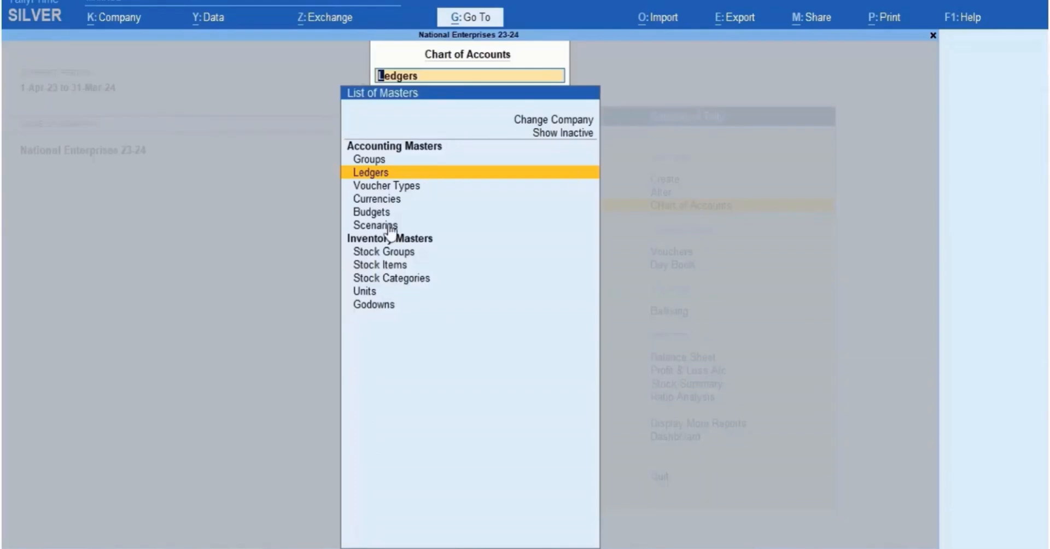
left_click(382, 264)
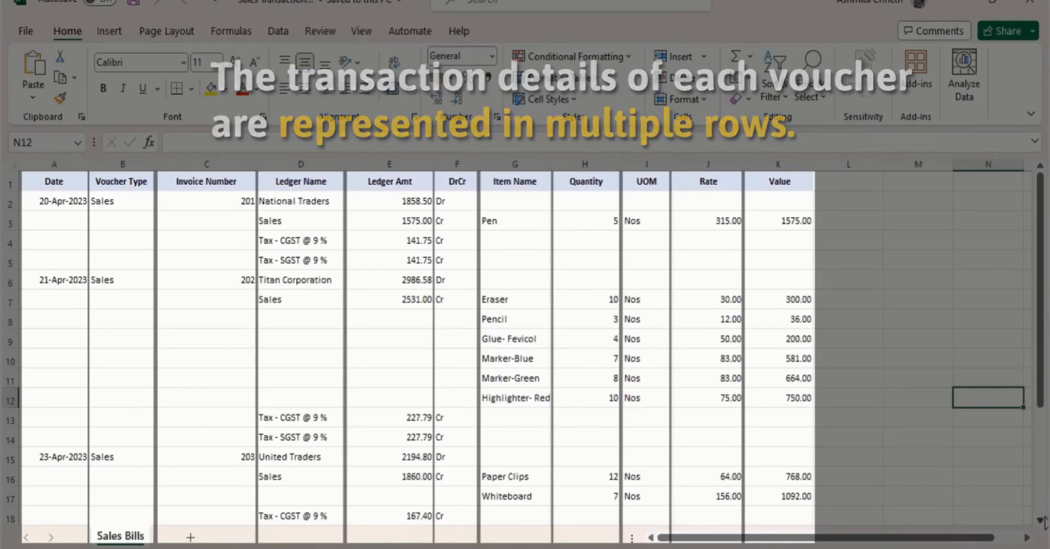
Switch to Excel and examine the voucher rows in the Sales Bills worksheet
scroll(1045, 519, "down", 3)
scroll(1044, 519, "down", 2)
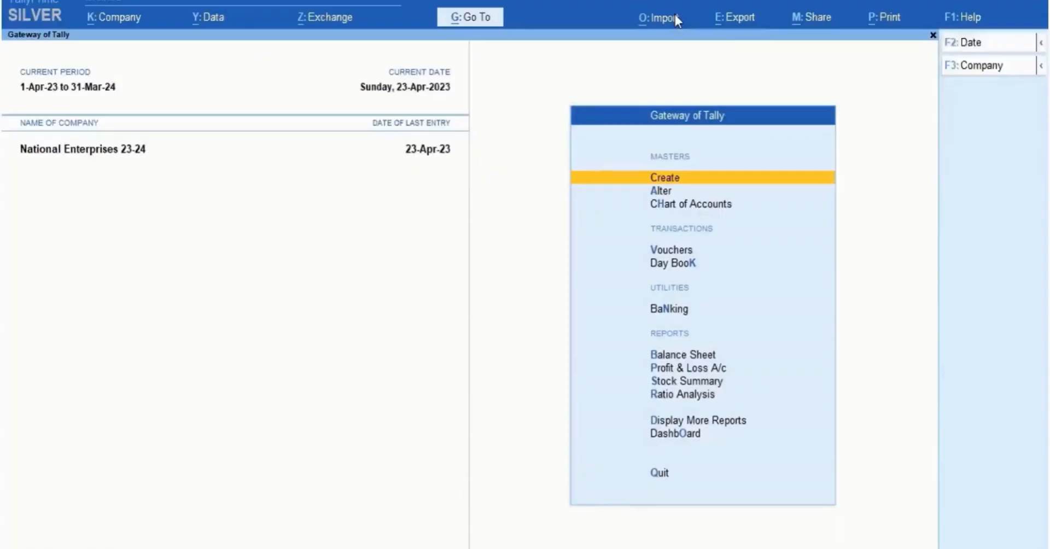
In TallyPrime, create a transactions mapping template named Sales Q1 for Accounting Vouchers from the Sales Bills worksheet of Sales Transactions Q1.xlsx
left_click(675, 16)
left_click(683, 188)
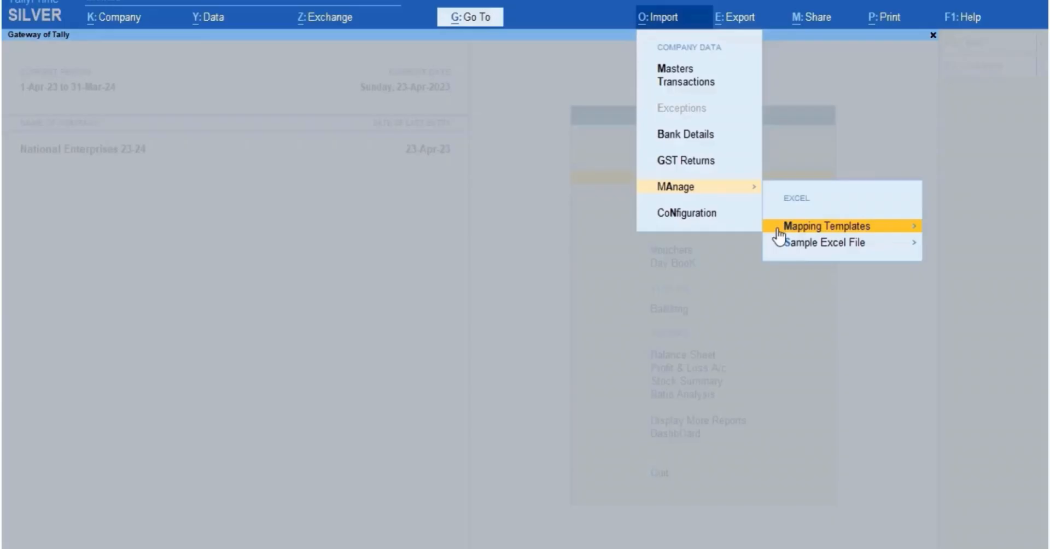
left_click(782, 227)
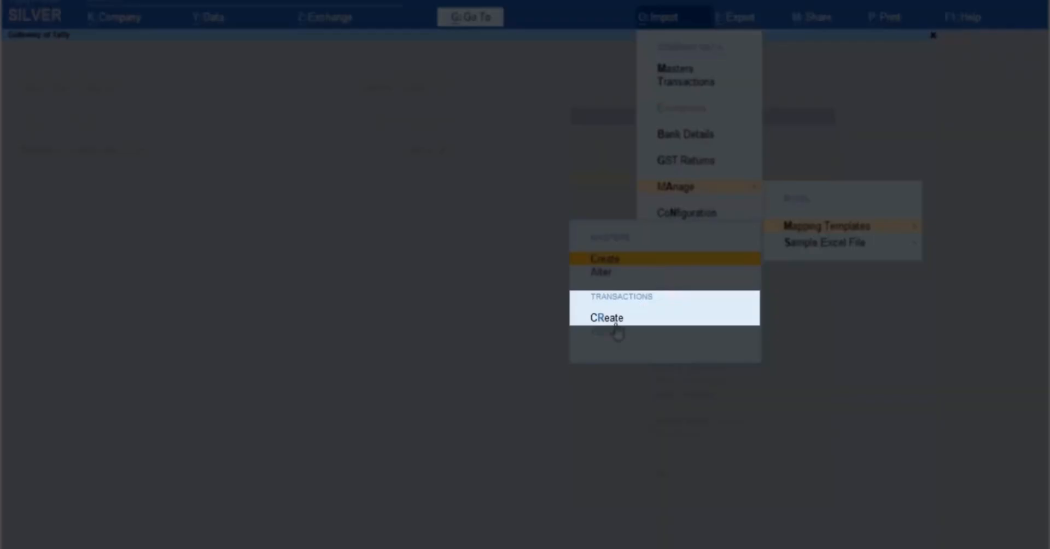
left_click(615, 324)
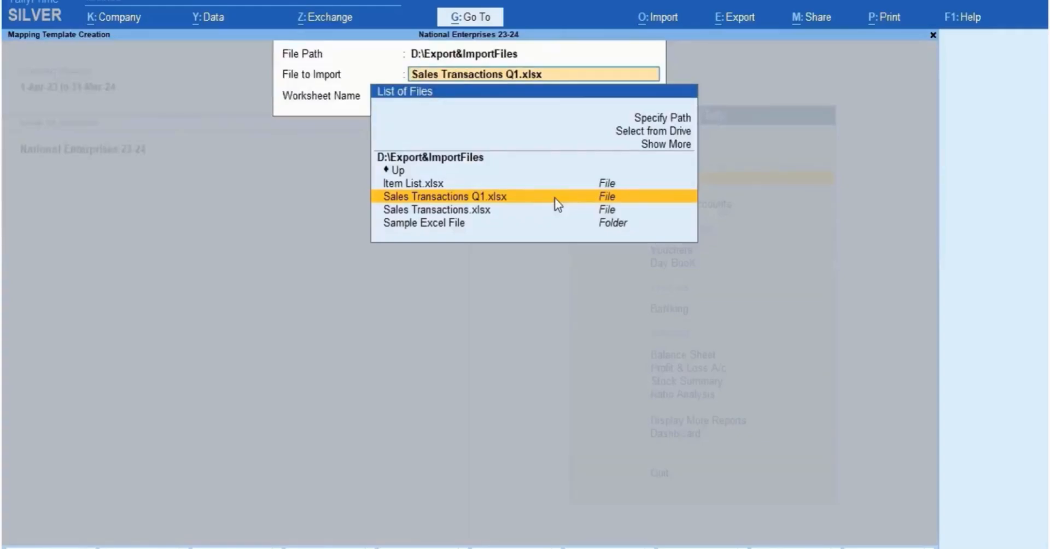
left_click(555, 198)
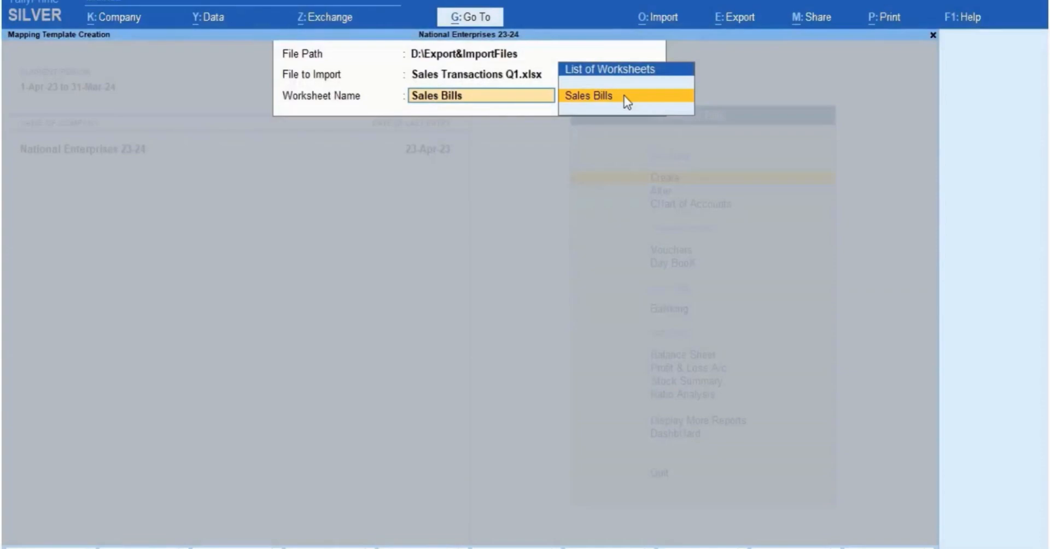
left_click(625, 96)
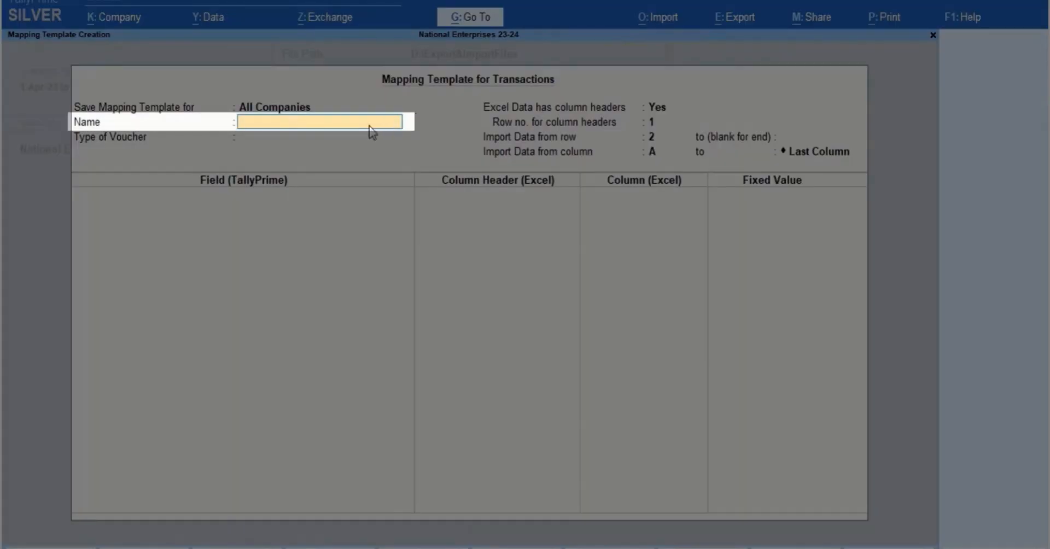
type("Sales Q1")
key("Return")
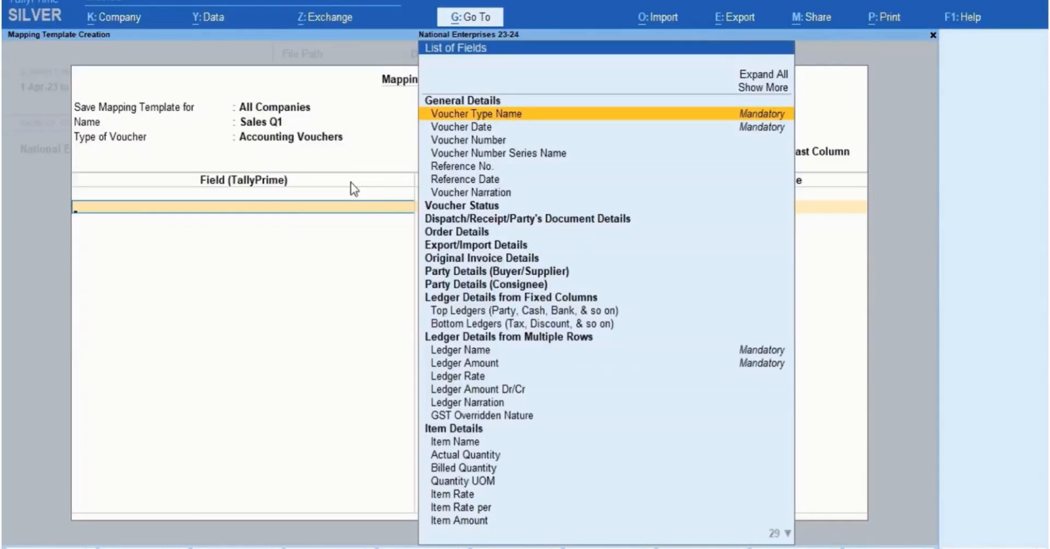
Map Voucher Type Name, Voucher Date and Voucher Number to the Voucher Type, Date and Invoice Number columns
left_click(513, 117)
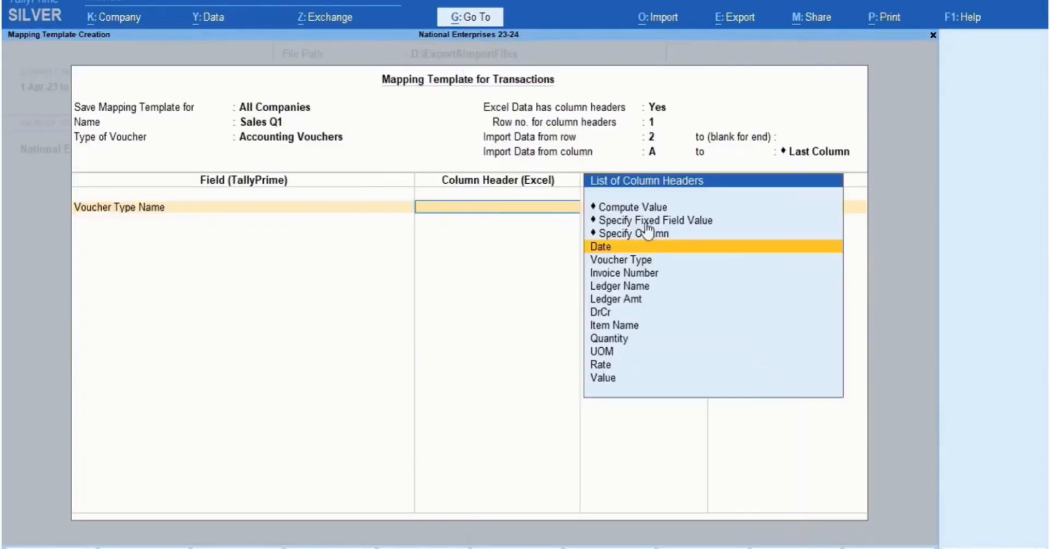
left_click(648, 260)
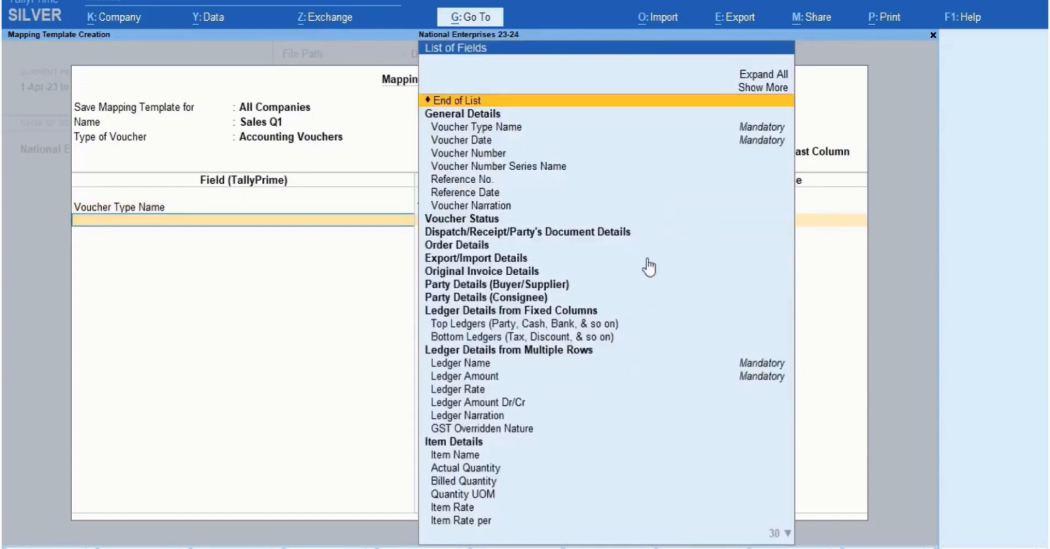
left_click(496, 140)
left_click(620, 246)
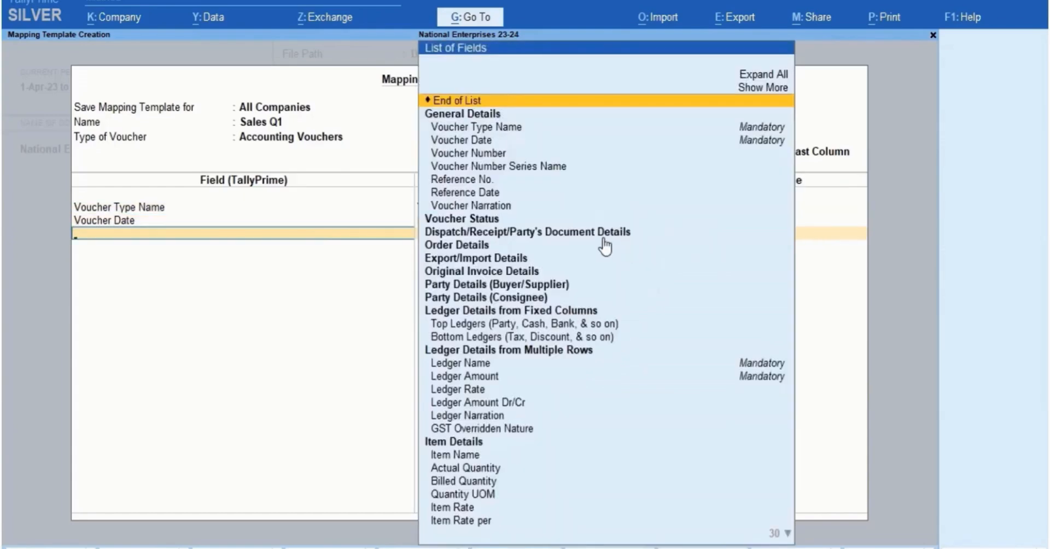
left_click(514, 155)
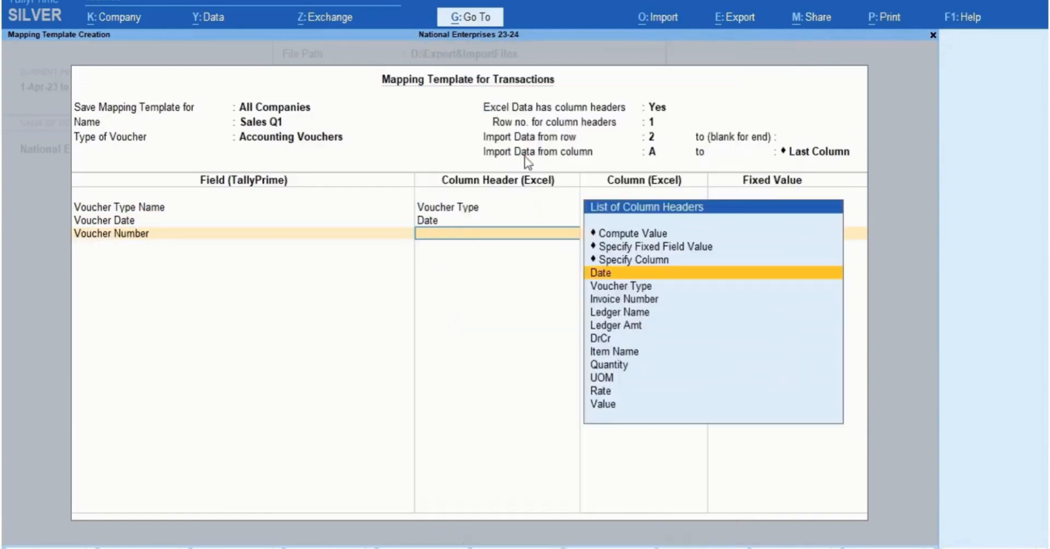
left_click(645, 299)
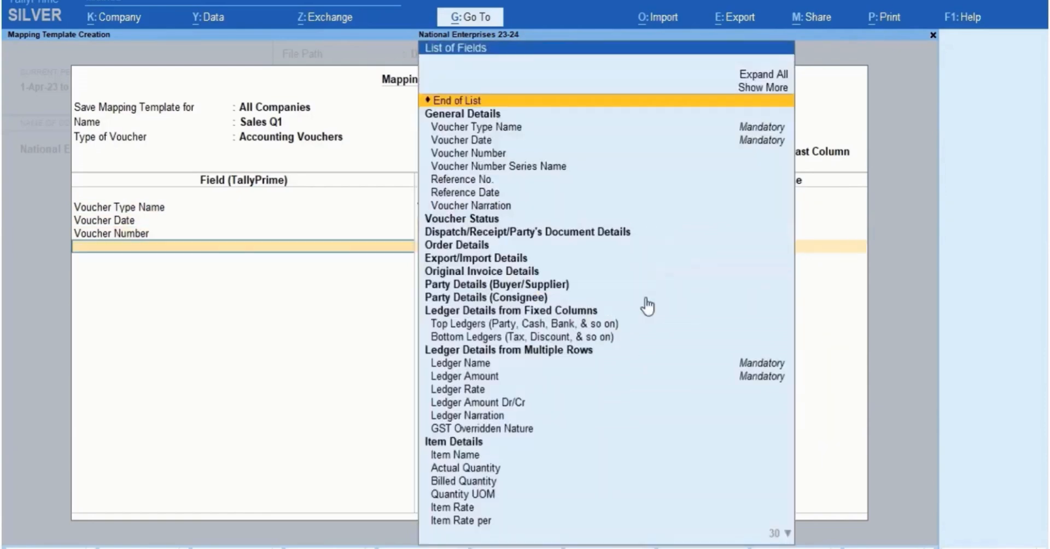
Map Ledger Name, Ledger Amount and Ledger Amount Dr/Cr to the Ledger Name, Ledger Amt and DrCr columns
type("Ledge")
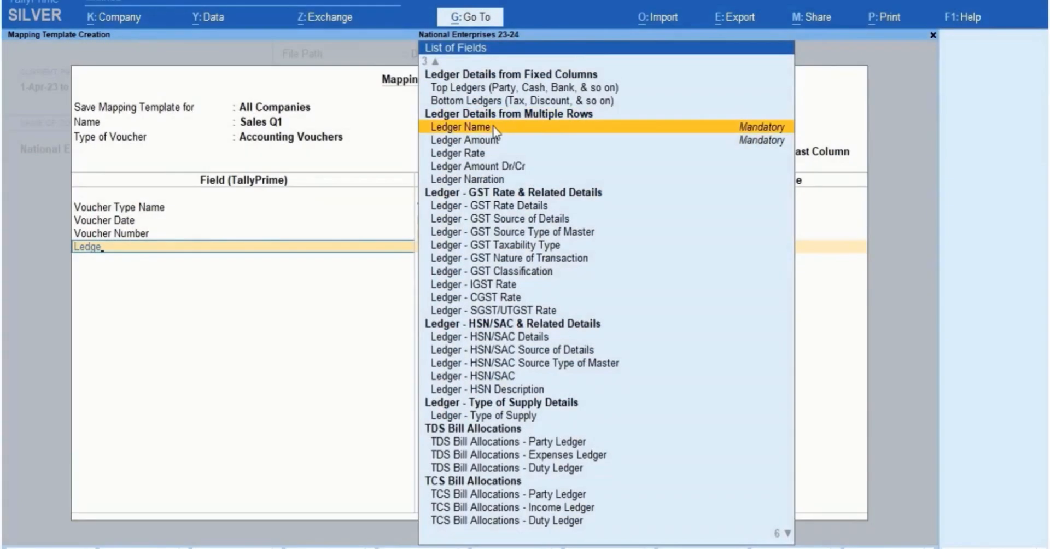
left_click(493, 127)
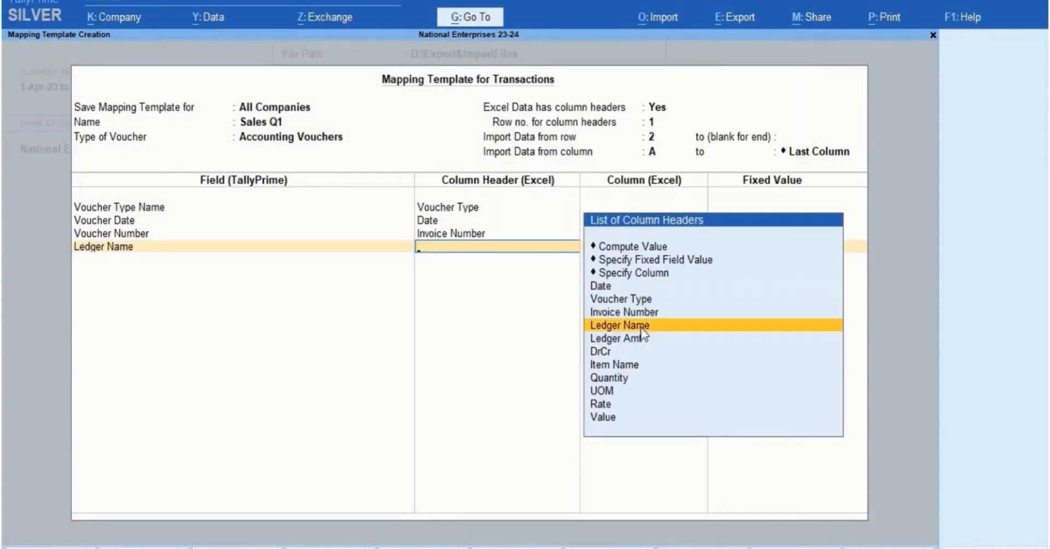
left_click(641, 328)
type("Led")
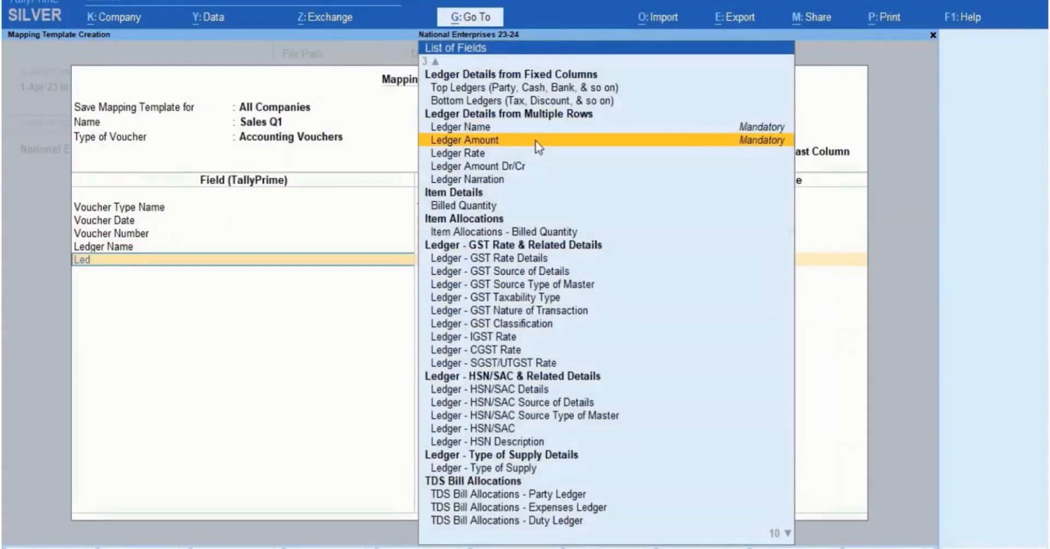
left_click(536, 141)
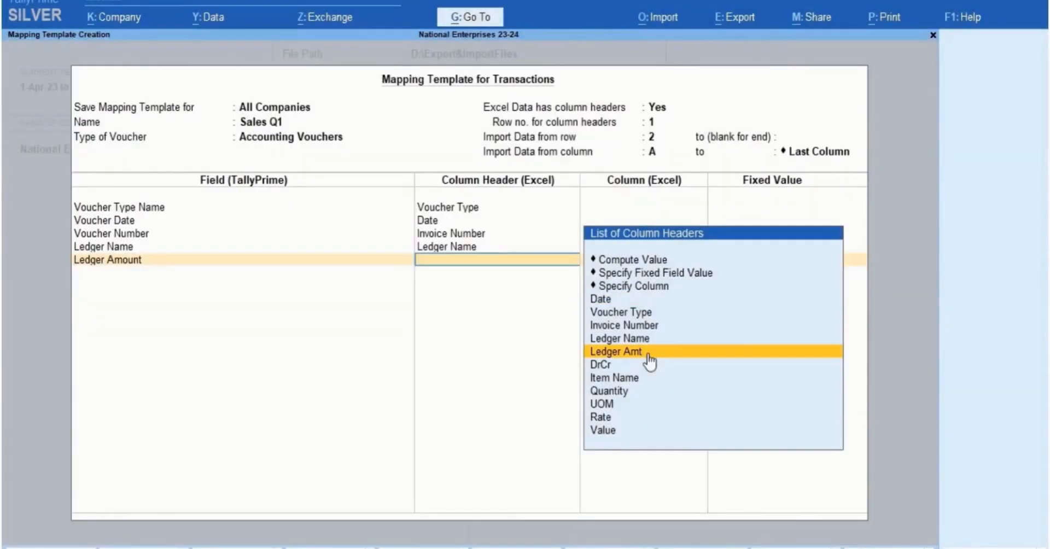
left_click(648, 353)
type("Led")
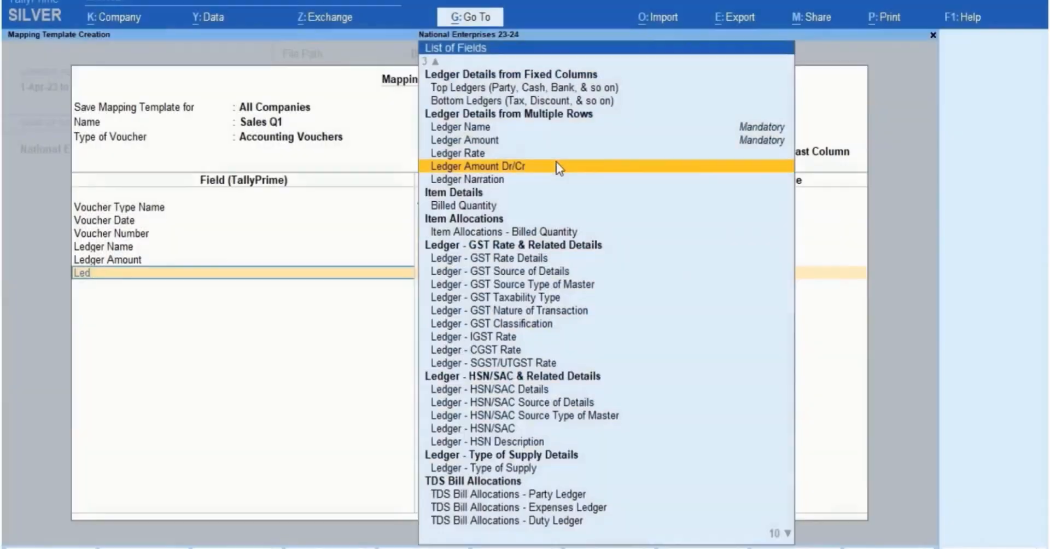
left_click(557, 165)
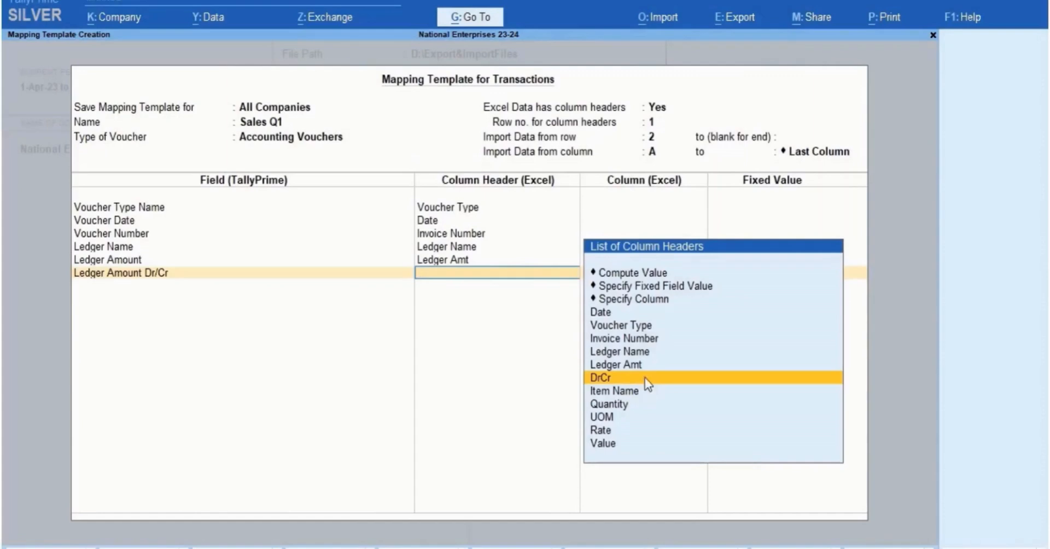
left_click(644, 377)
Map Item Name and Billed Quantity to the Item Name and Quantity columns
type("Ite")
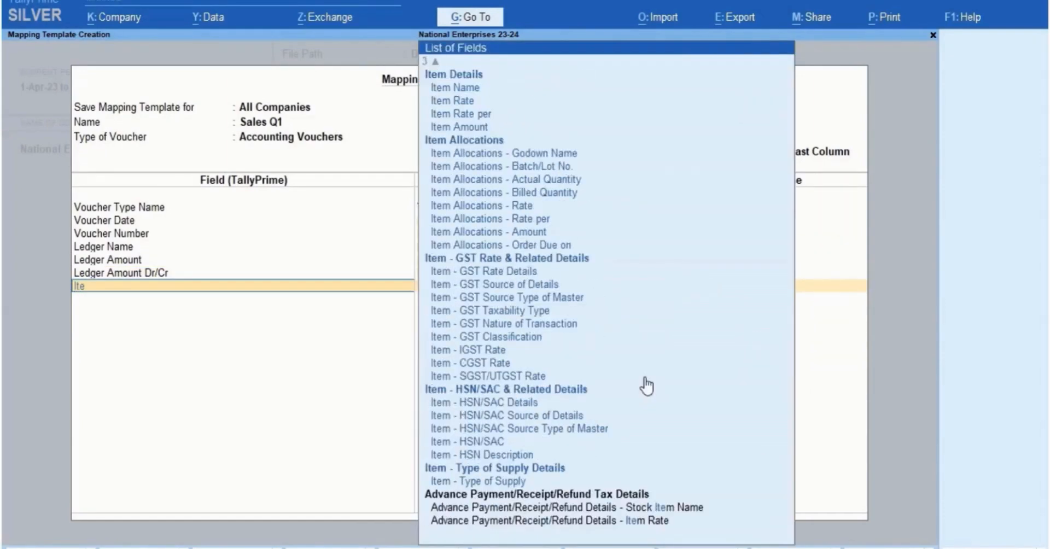
left_click(500, 88)
left_click(646, 408)
type("Bill")
left_click(511, 113)
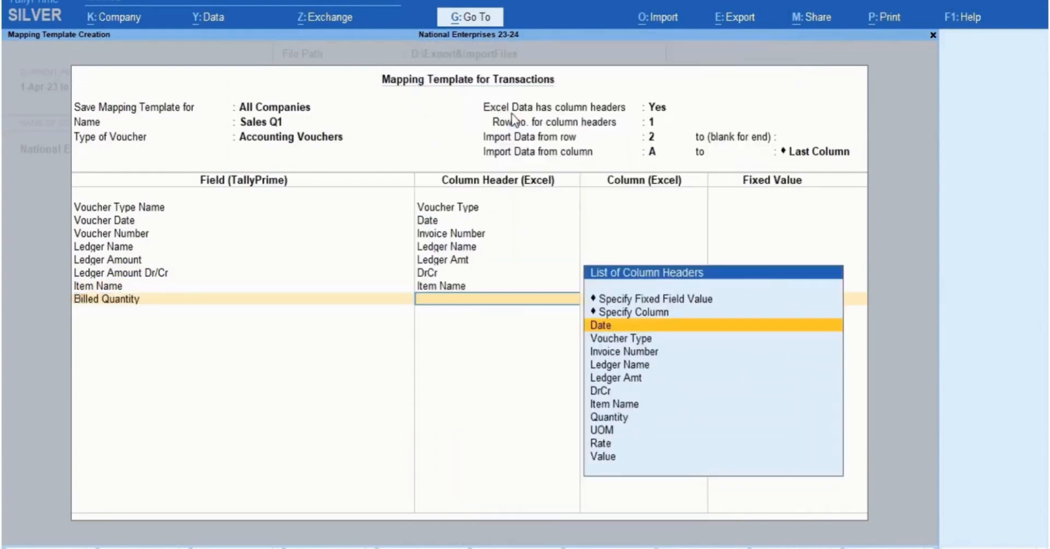
left_click(633, 421)
Map Item Rate and Item Amount to the Rate and Value columns, and save the mapping template
type("Ite")
left_click(492, 100)
left_click(626, 457)
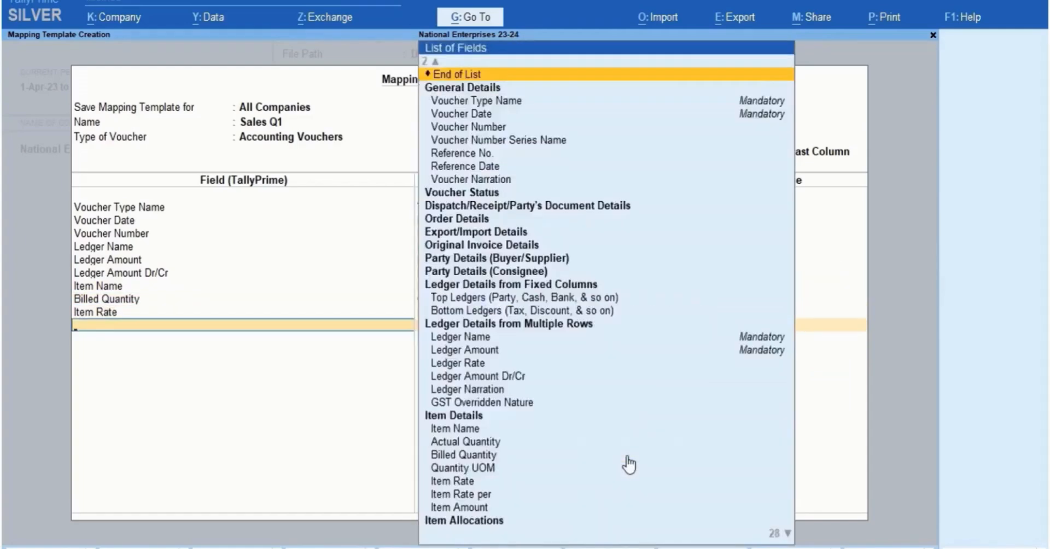
type("Item")
left_click(499, 134)
left_click(627, 496)
key("Escape")
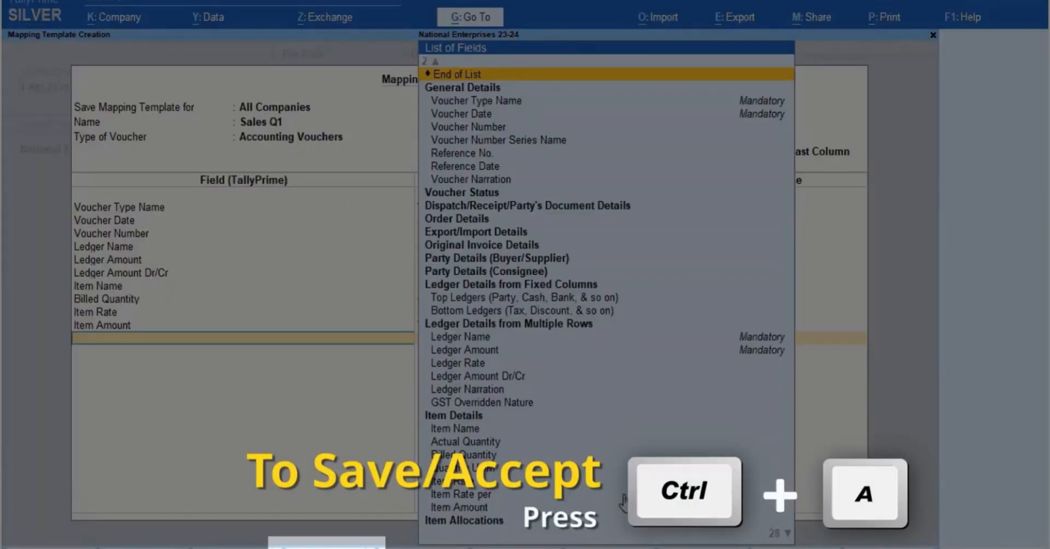
key("ctrl+a")
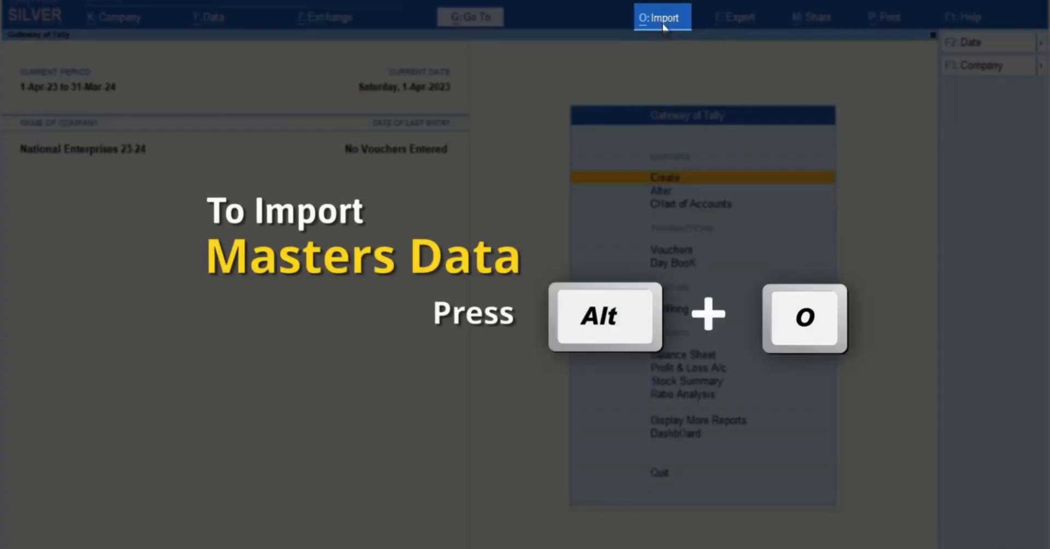
Set up a transactions import in Excel (Spreadsheet) format from the Sales Bills worksheet of Sales Transactions Q1.xlsx
left_click(663, 27)
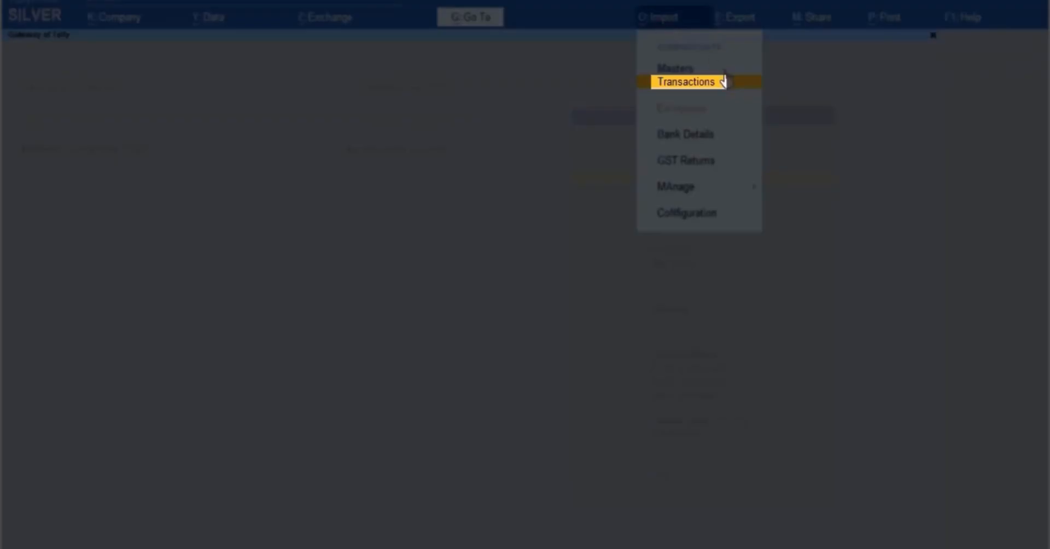
left_click(726, 86)
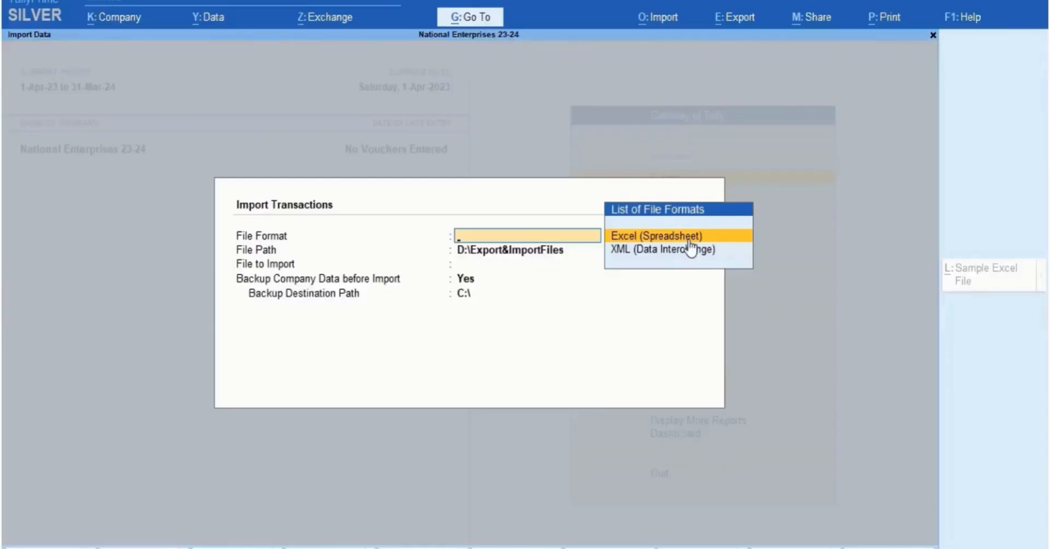
left_click(688, 240)
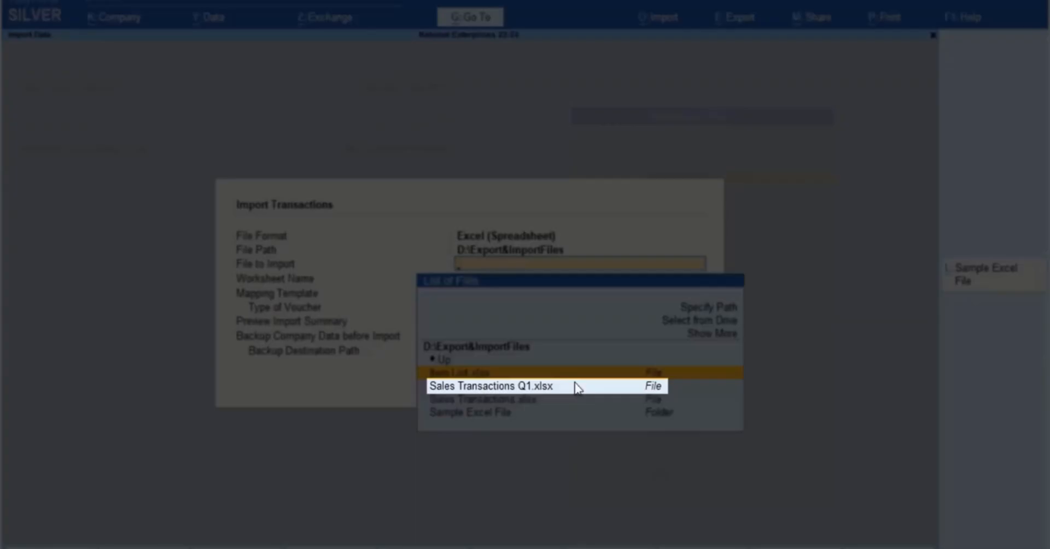
left_click(577, 388)
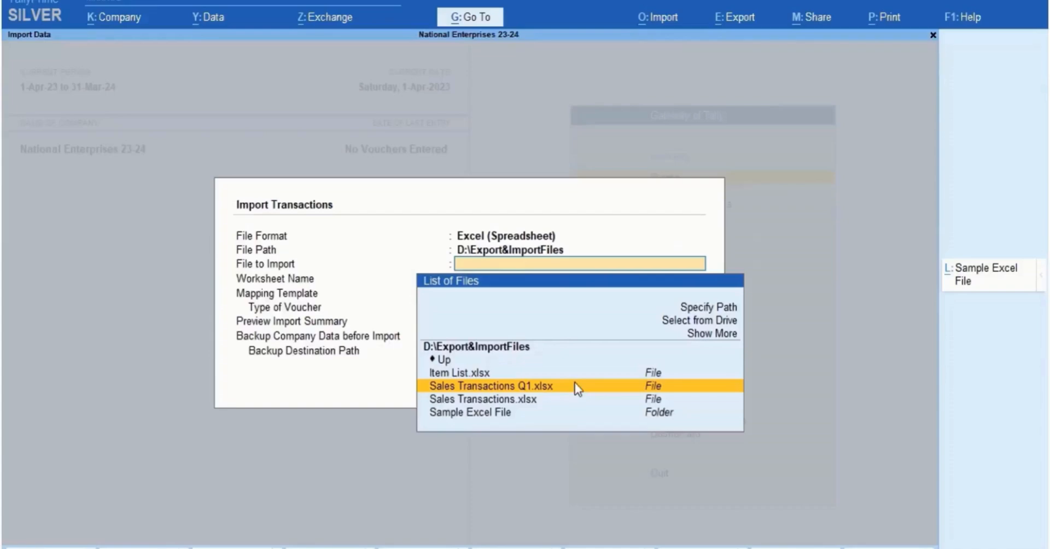
left_click(575, 385)
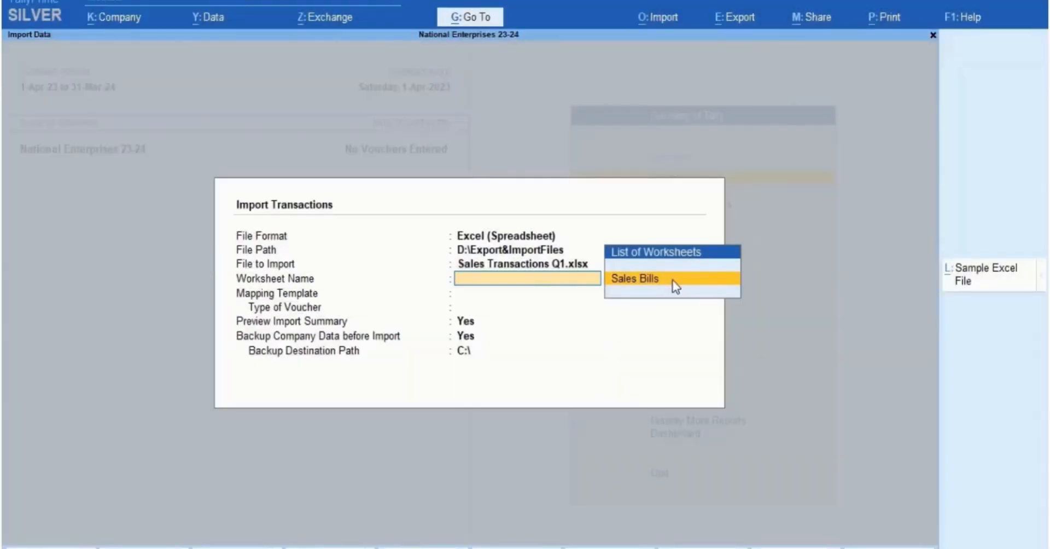
left_click(674, 287)
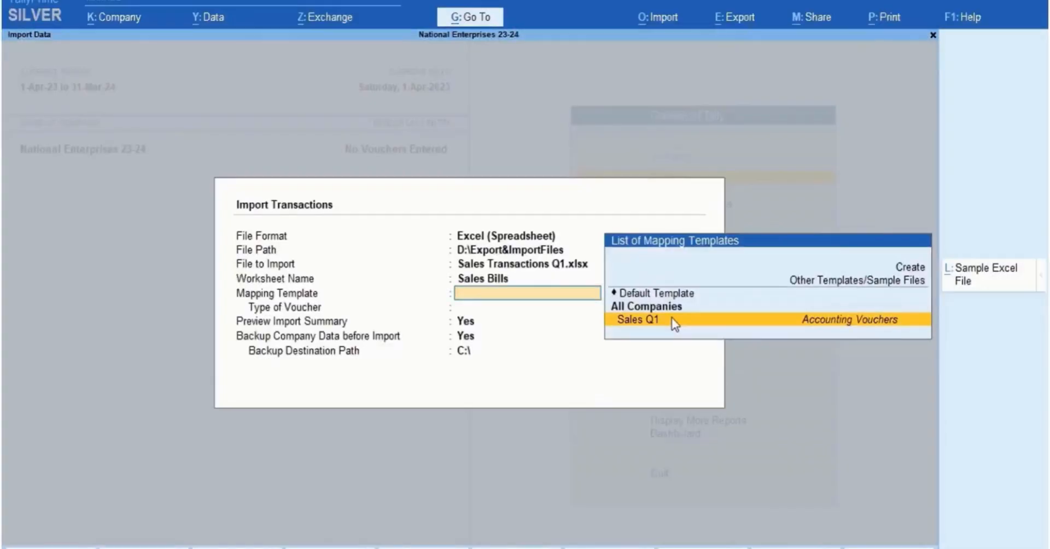
Choose the Sales Q1 mapping template, keep the summary preview on, set the pre-import backup to No, and import the vouchers
left_click(673, 321)
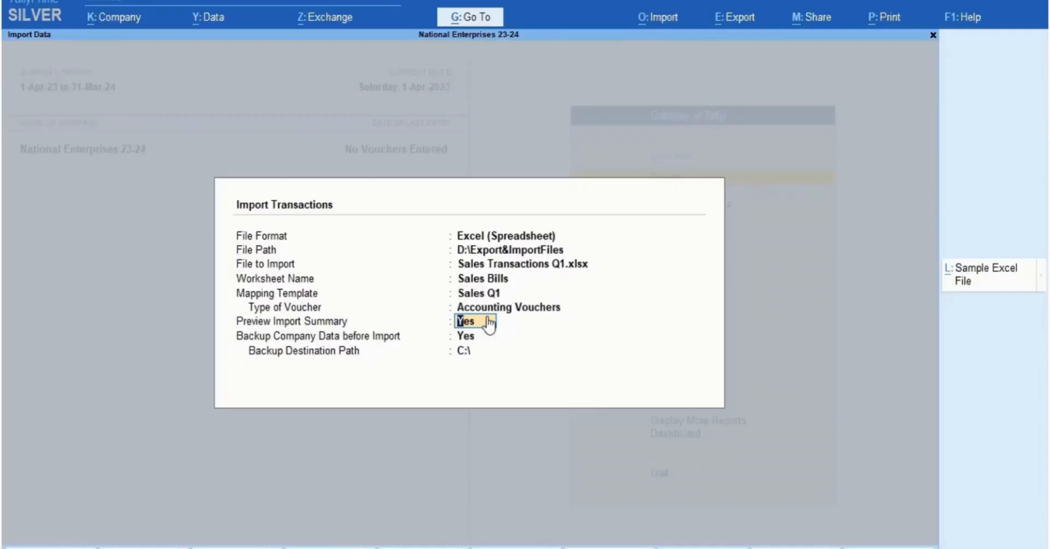
key("Return")
type("n")
key("Return")
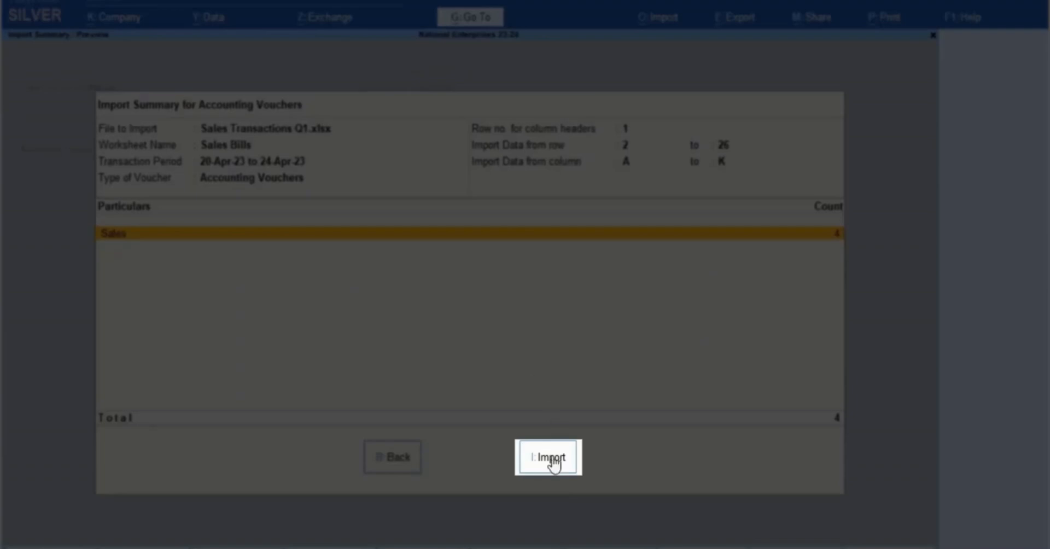
left_click(551, 457)
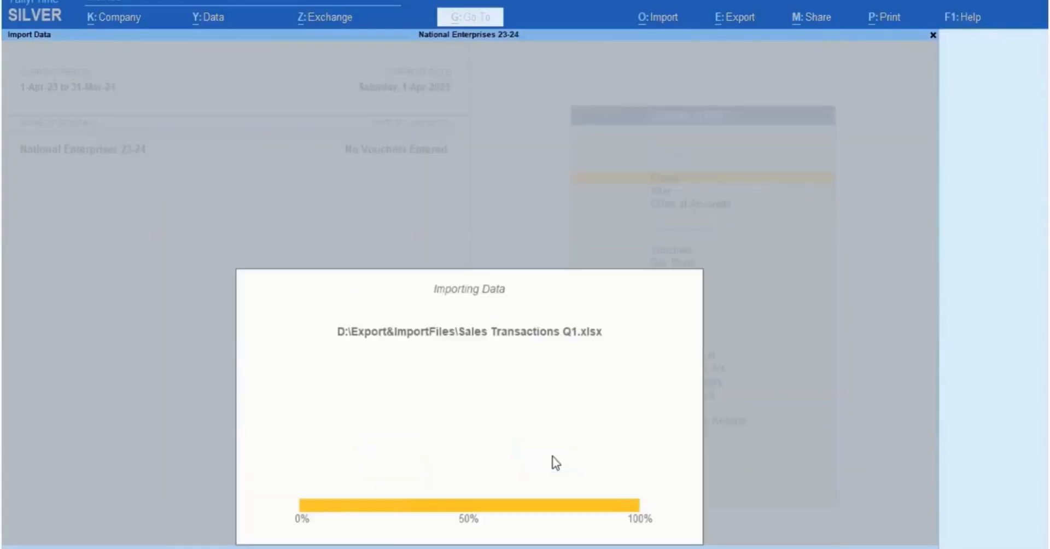
Close the completed import and open the Day Book to review the imported sales vouchers
left_click(806, 514)
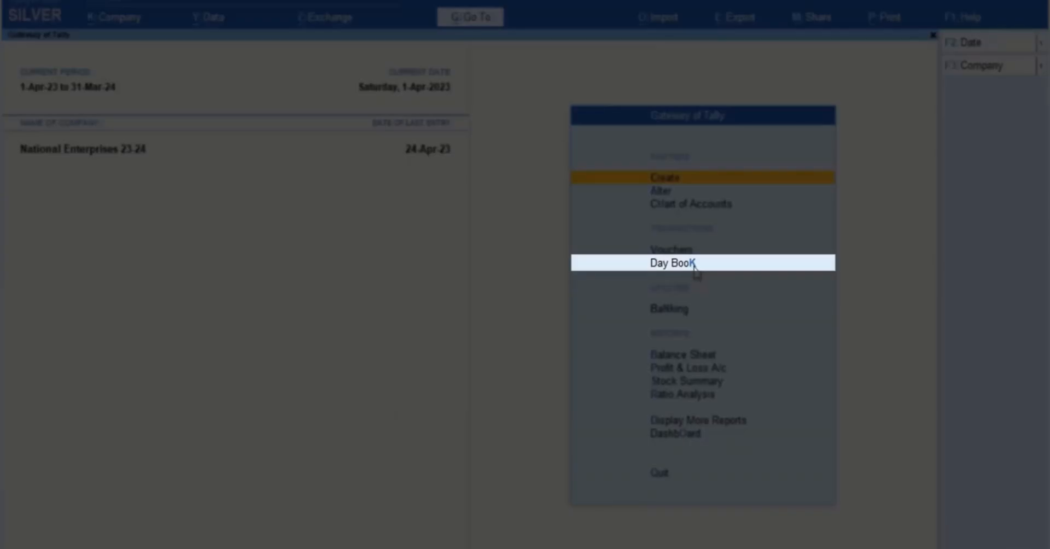
left_click(693, 265)
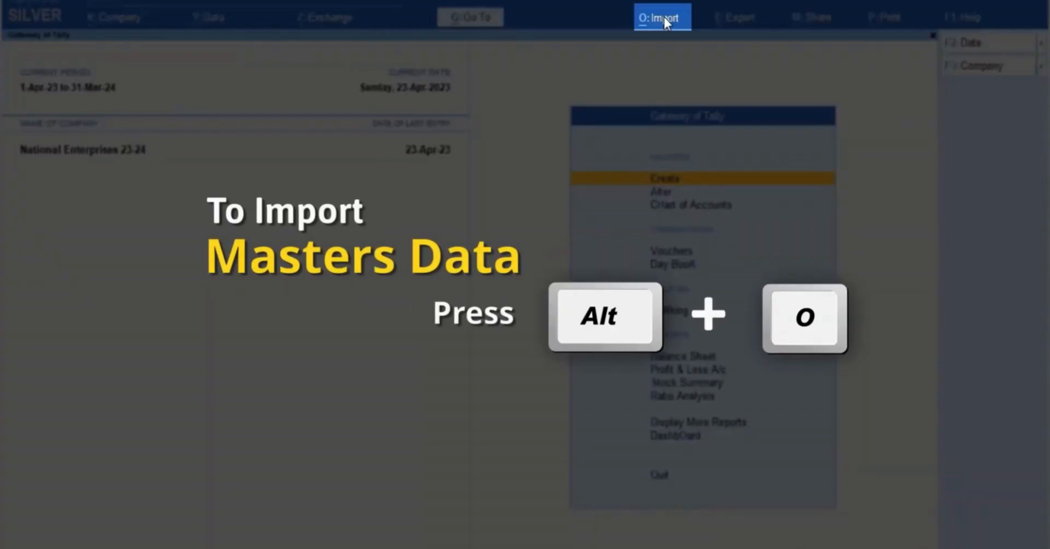
Start a new transactions mapping template based on the Invoices worksheet of Sales Transactions.xlsx
left_click(664, 17)
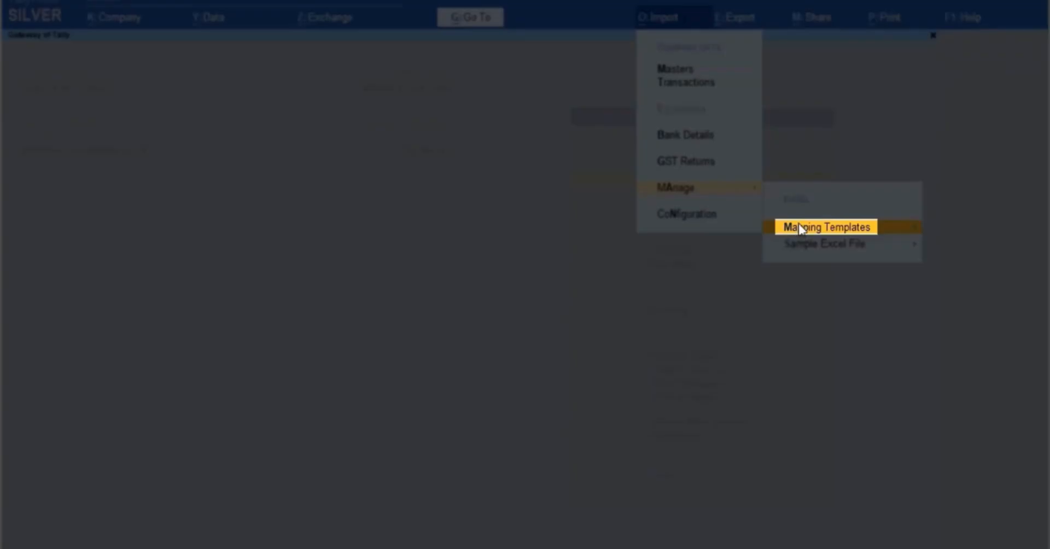
left_click(800, 229)
key("Down")
key("Down")
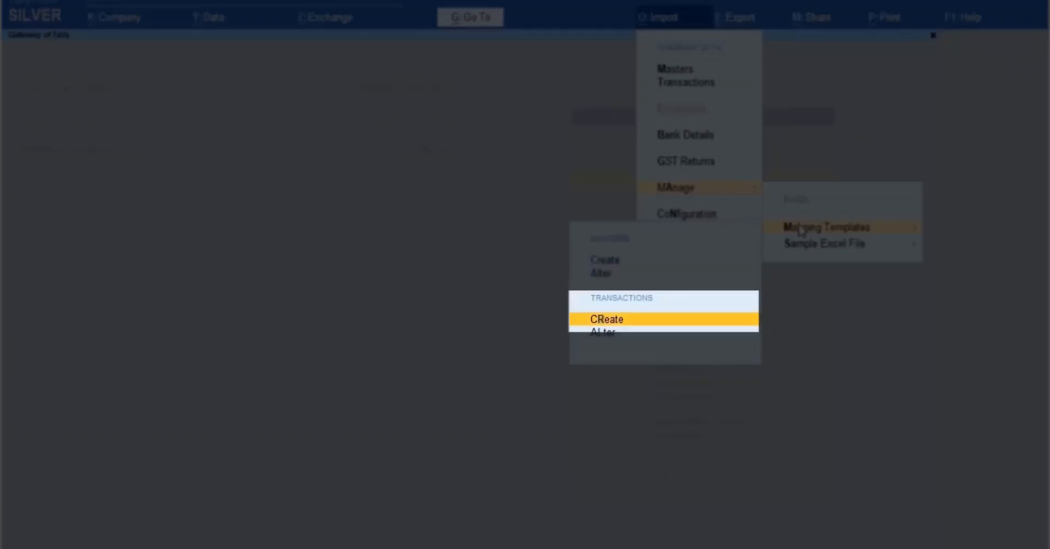
left_click(636, 319)
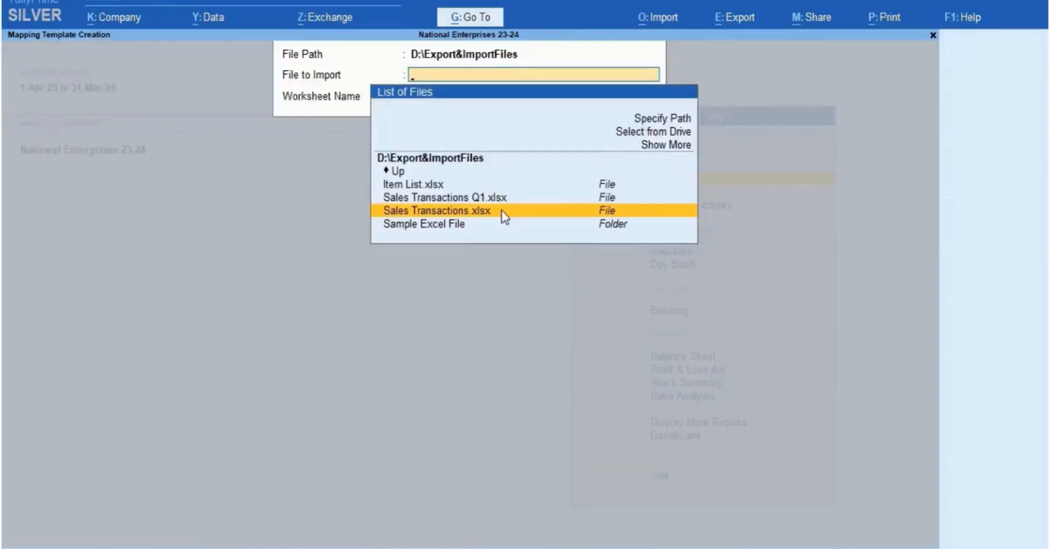
left_click(501, 211)
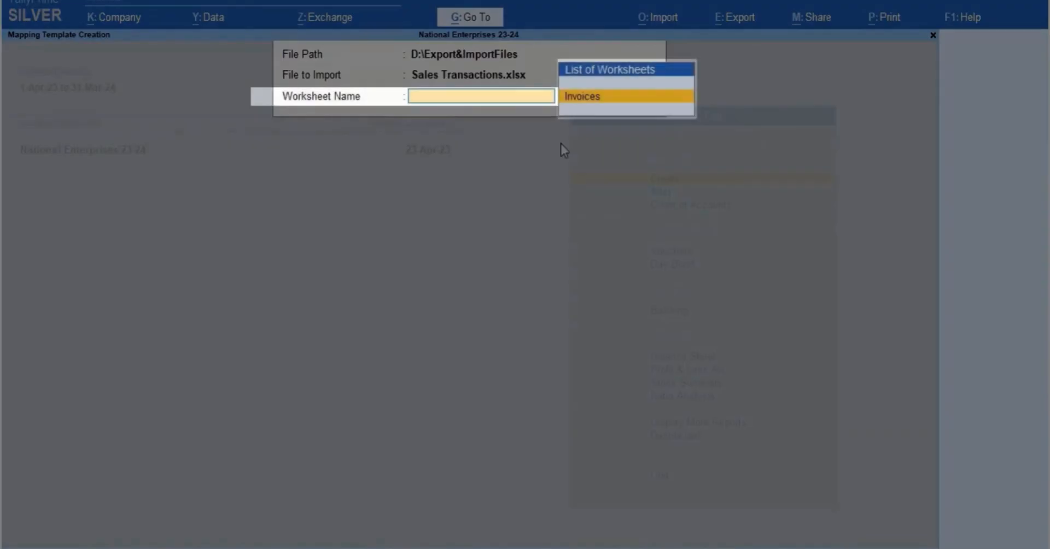
left_click(619, 99)
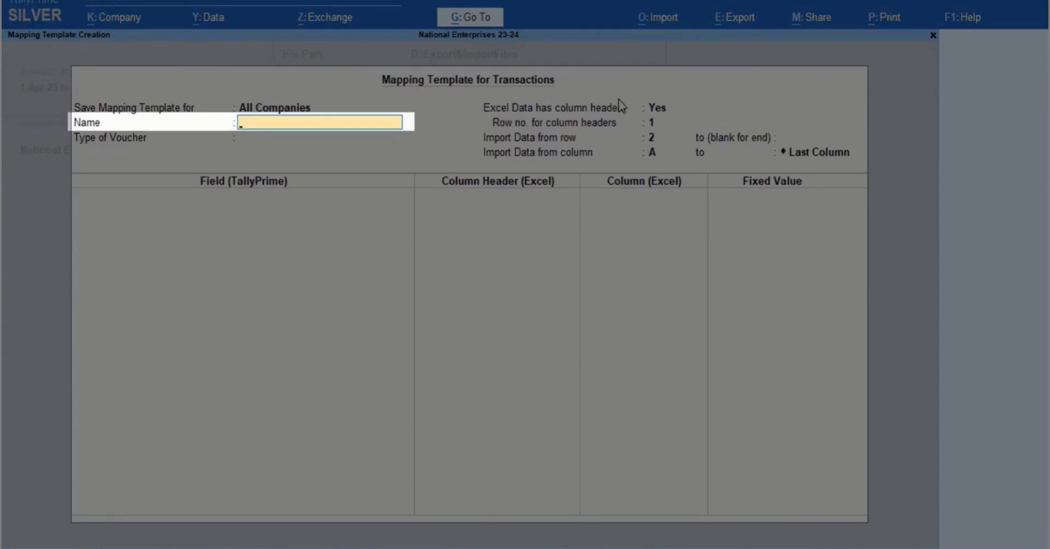
Name the mapping template Sales Q2 and set its type of voucher to Accounting Vouchers
type("Sales Q2")
key("Return")
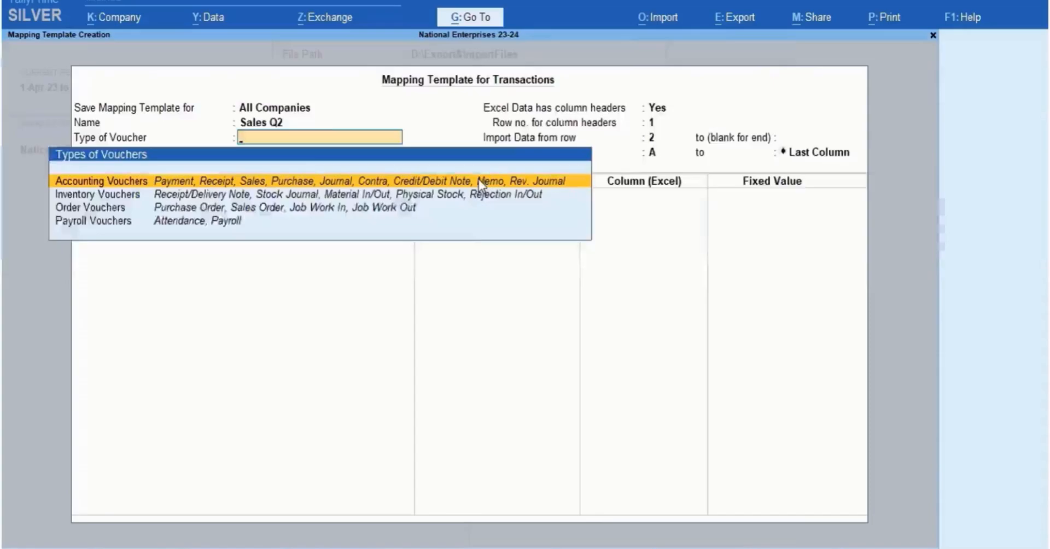
left_click(480, 182)
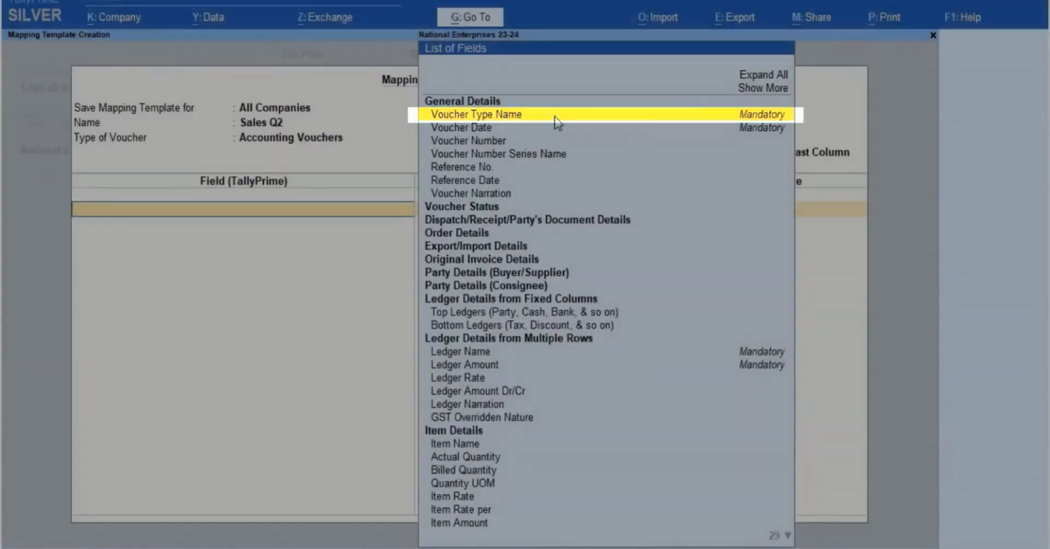
Map Voucher Type Name, Voucher Date and Voucher Number to the Voucher Type, Date and Invoice Number columns
left_click(554, 116)
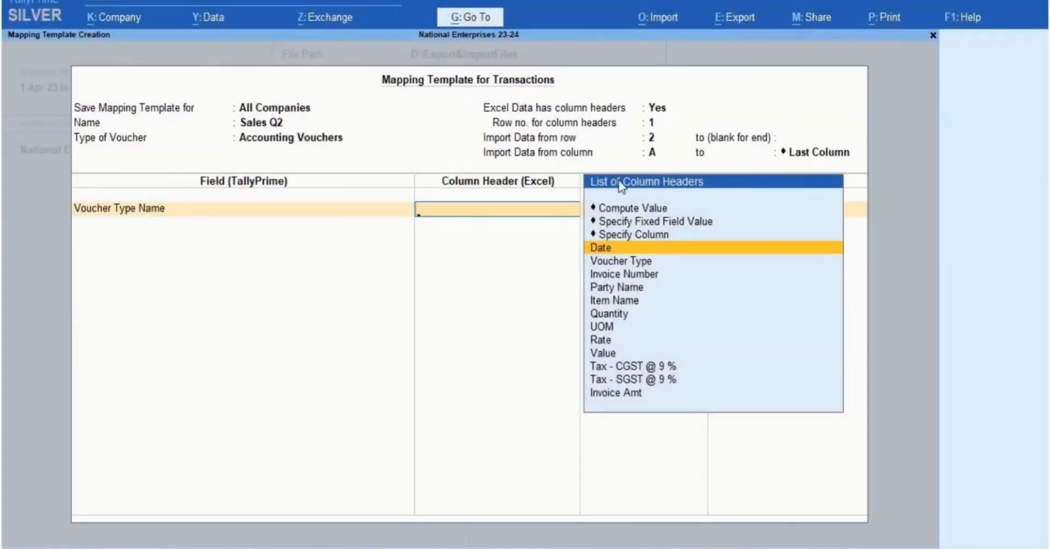
left_click(659, 262)
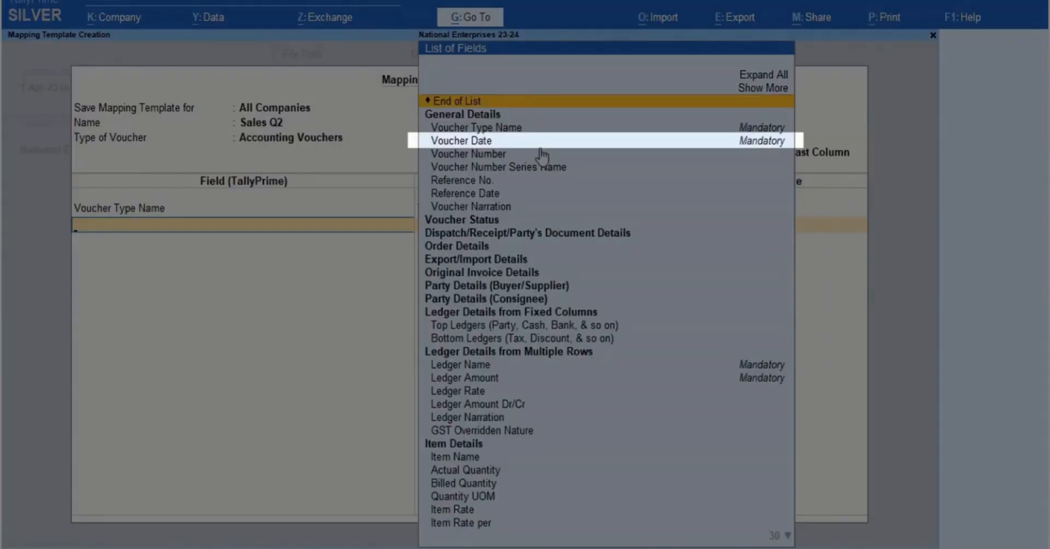
left_click(542, 142)
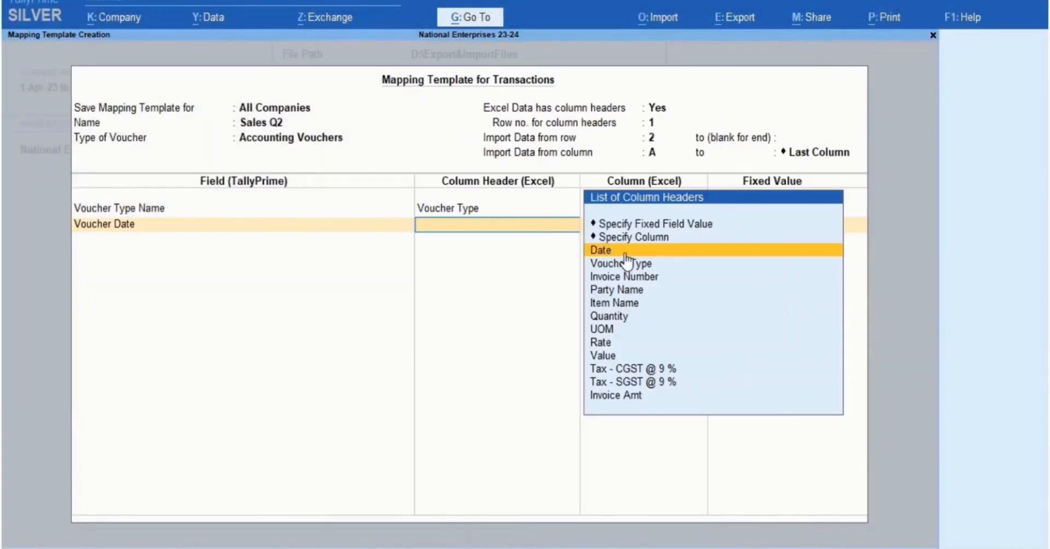
left_click(626, 251)
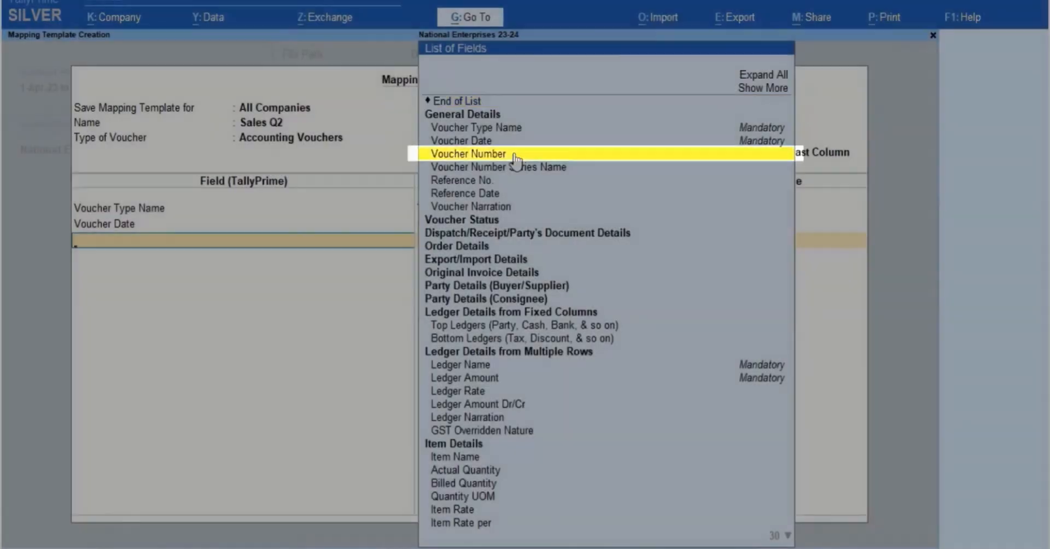
left_click(515, 158)
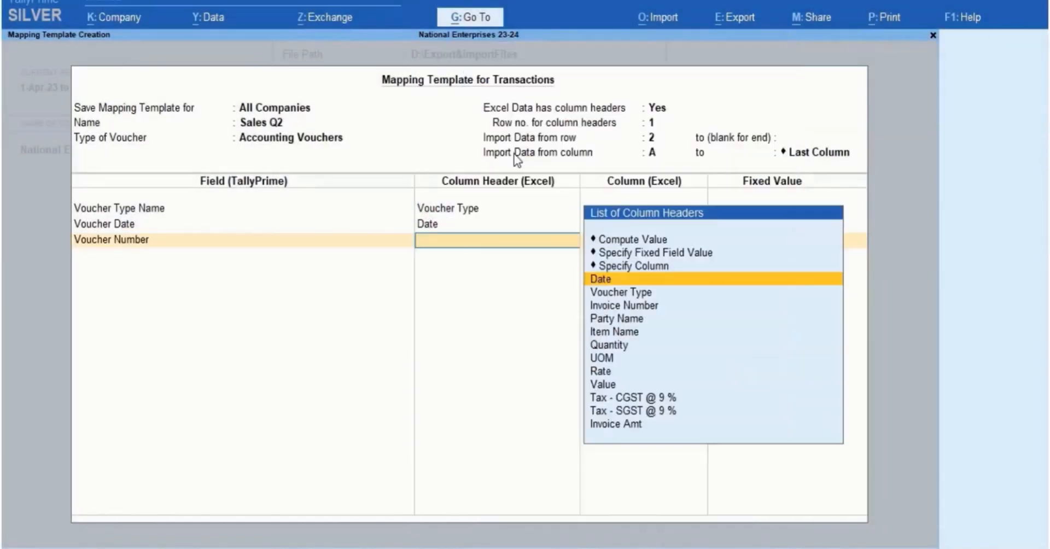
left_click(662, 308)
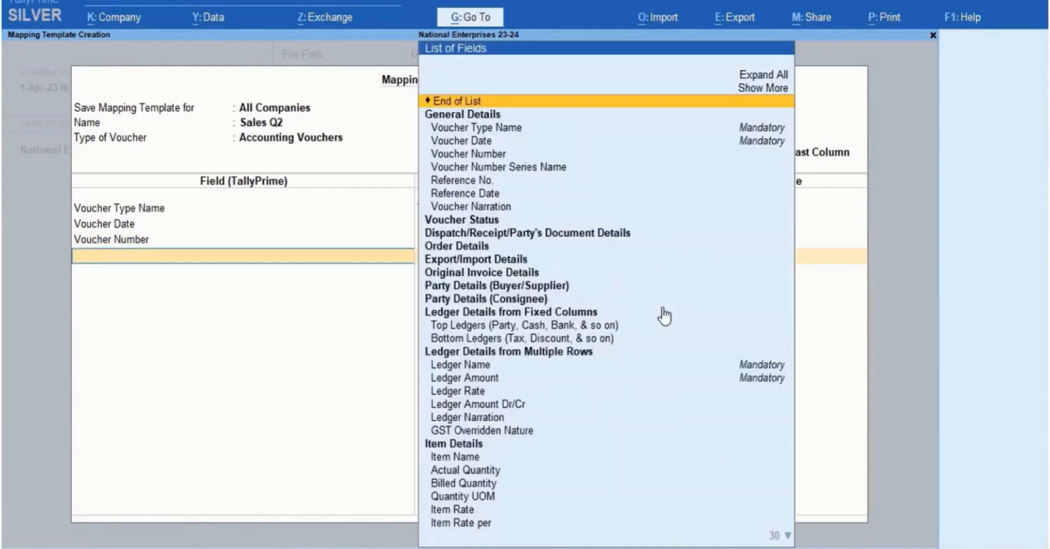
Add Top Ledgers with Ledger Name mapped to Party Name and Ledger Amount to Invoice/Voucher Nett Amount
type("Led")
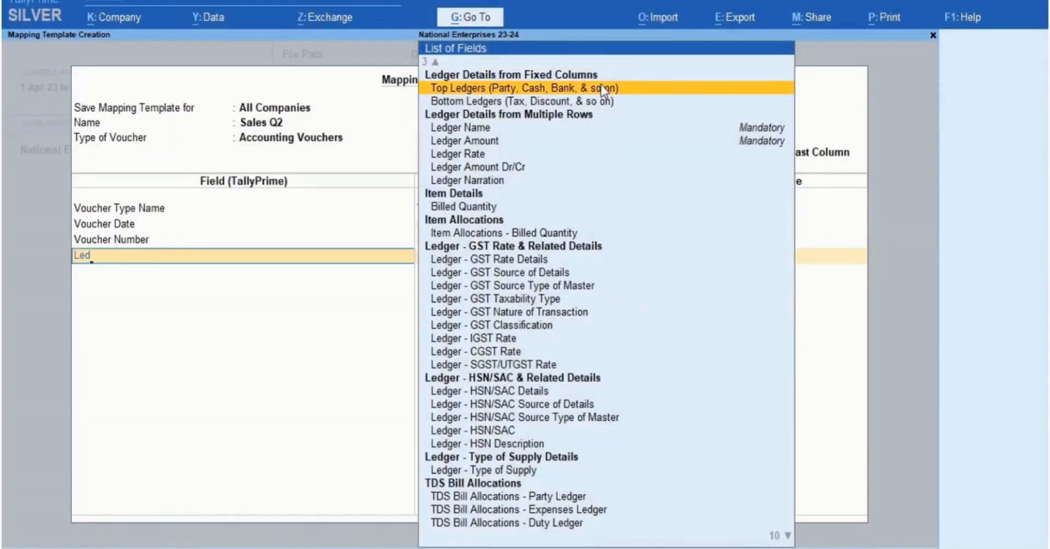
left_click(603, 89)
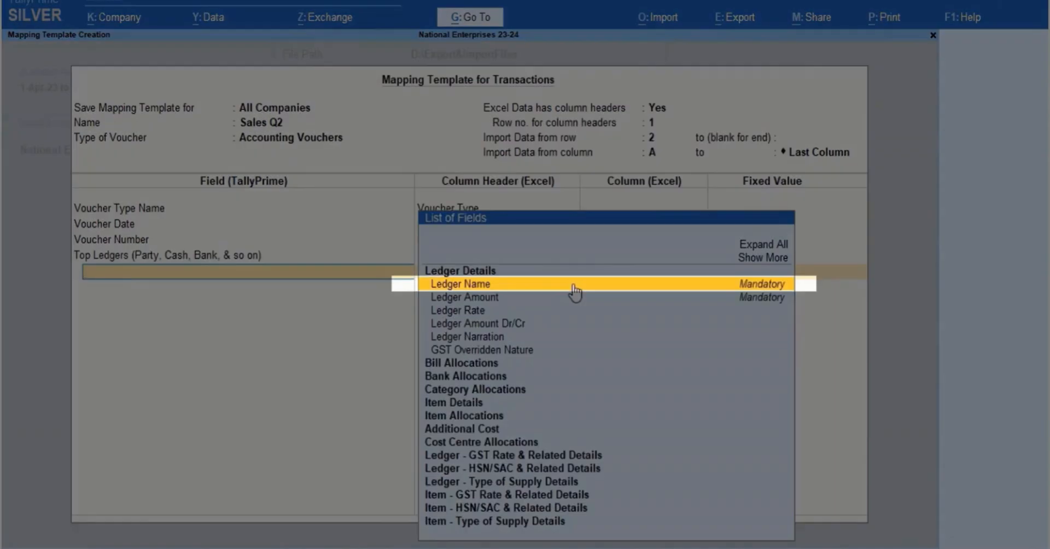
left_click(506, 283)
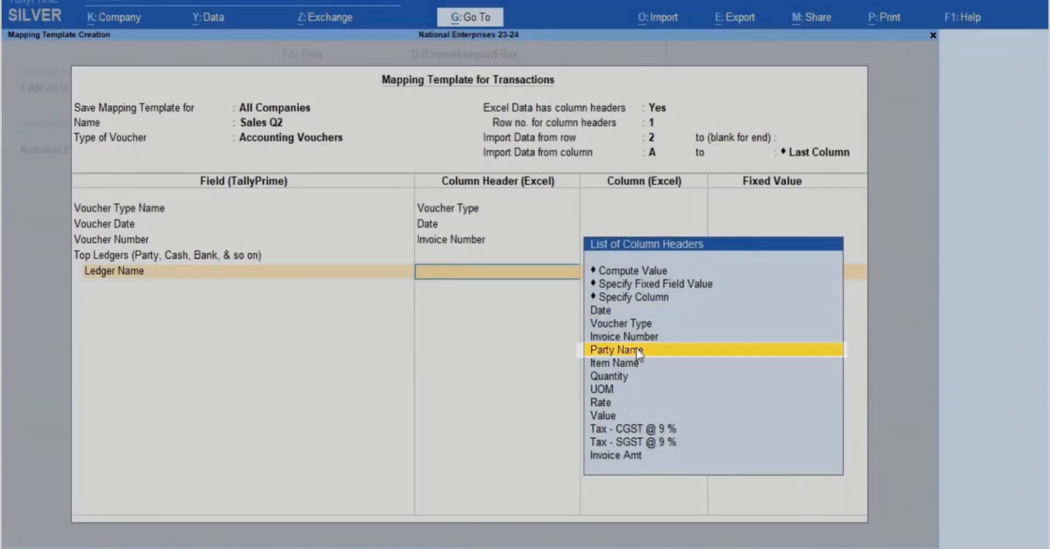
left_click(637, 351)
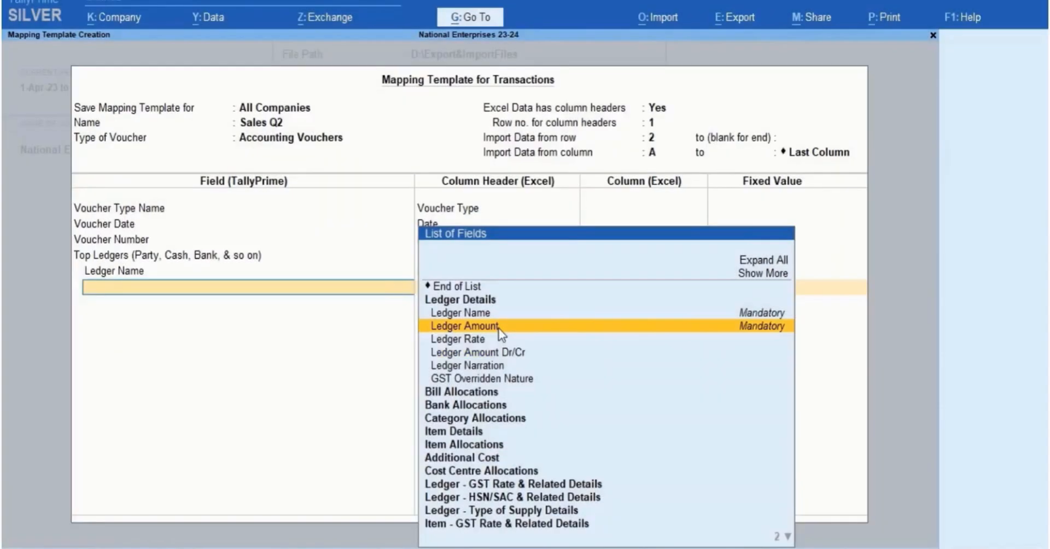
left_click(498, 327)
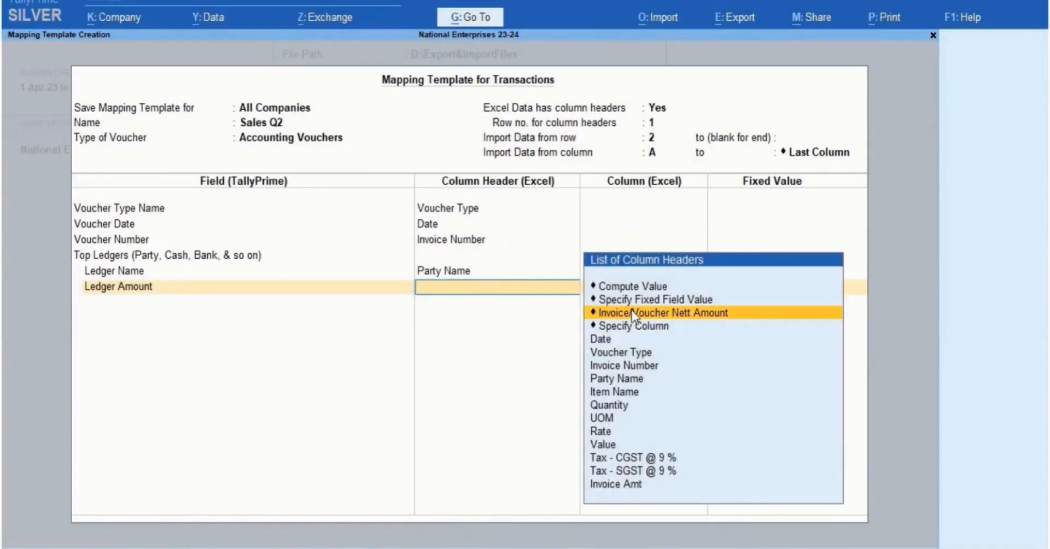
left_click(632, 312)
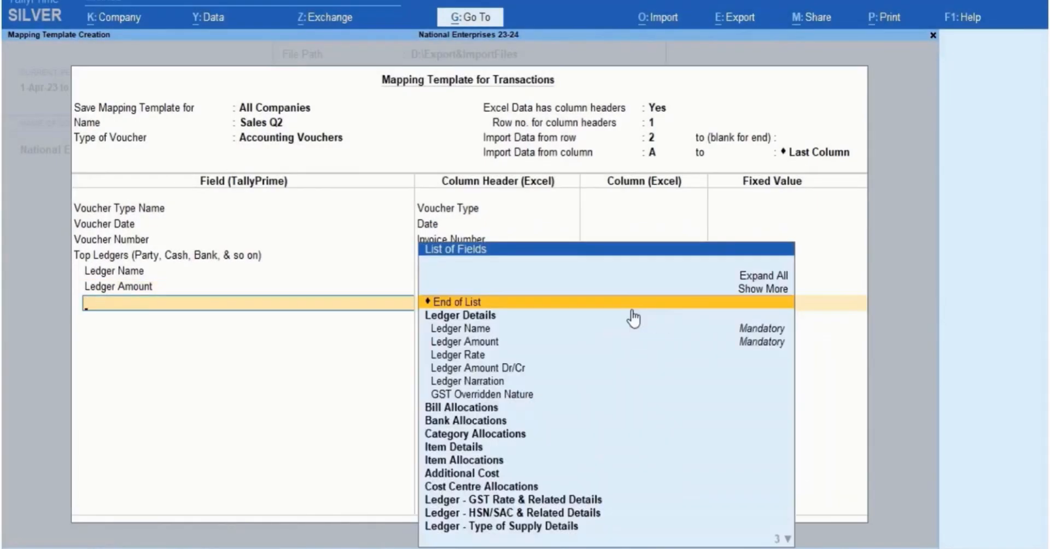
Add Bottom Ledgers with Ledger Name fixed to Sales and Ledger Amount mapped to the Value column
type("Bo")
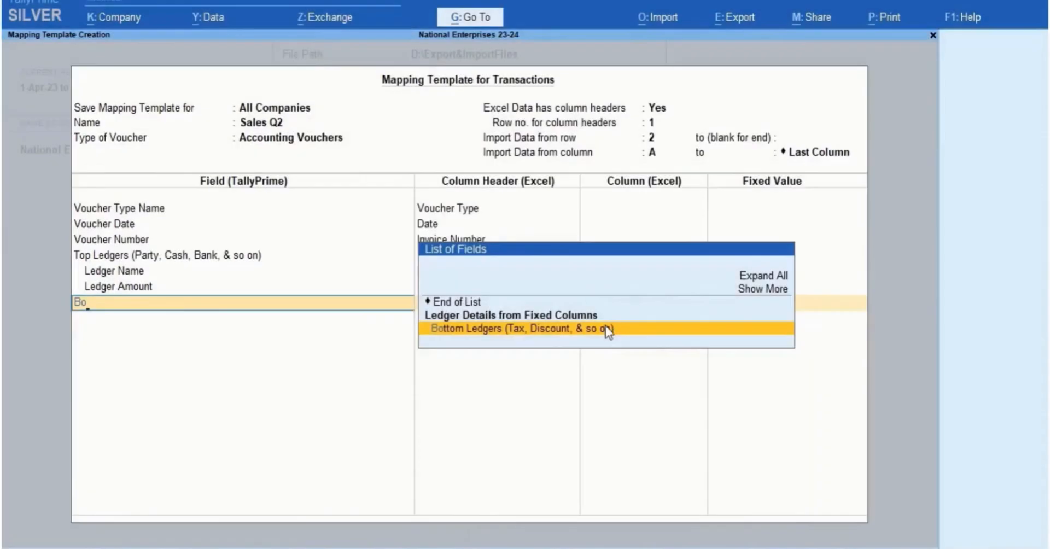
left_click(607, 329)
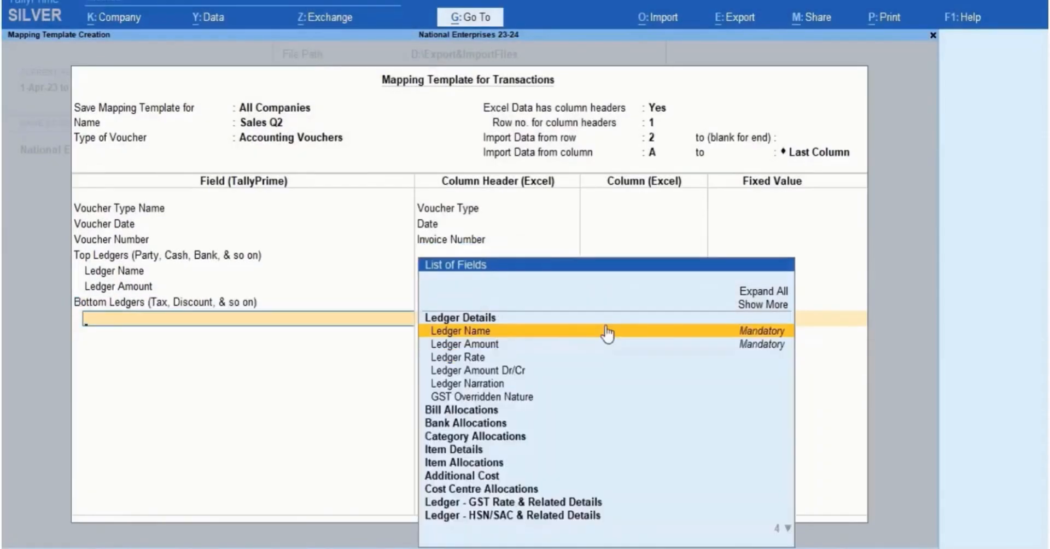
left_click(607, 331)
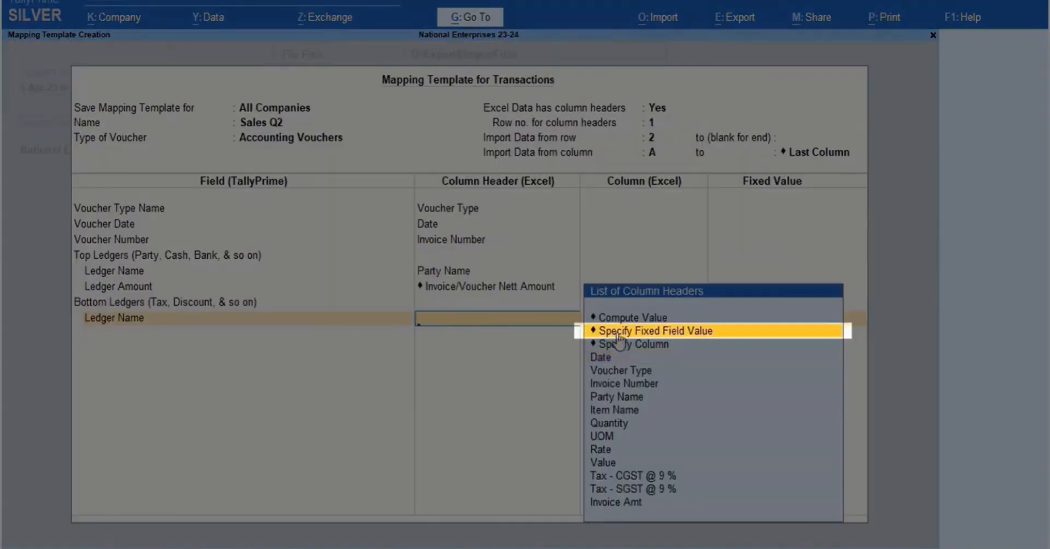
left_click(617, 334)
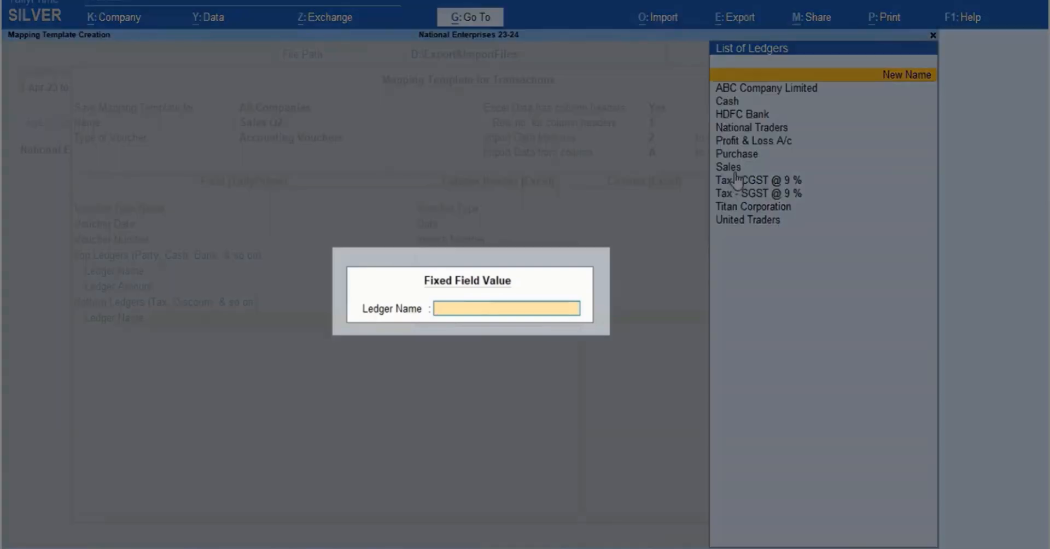
left_click(733, 167)
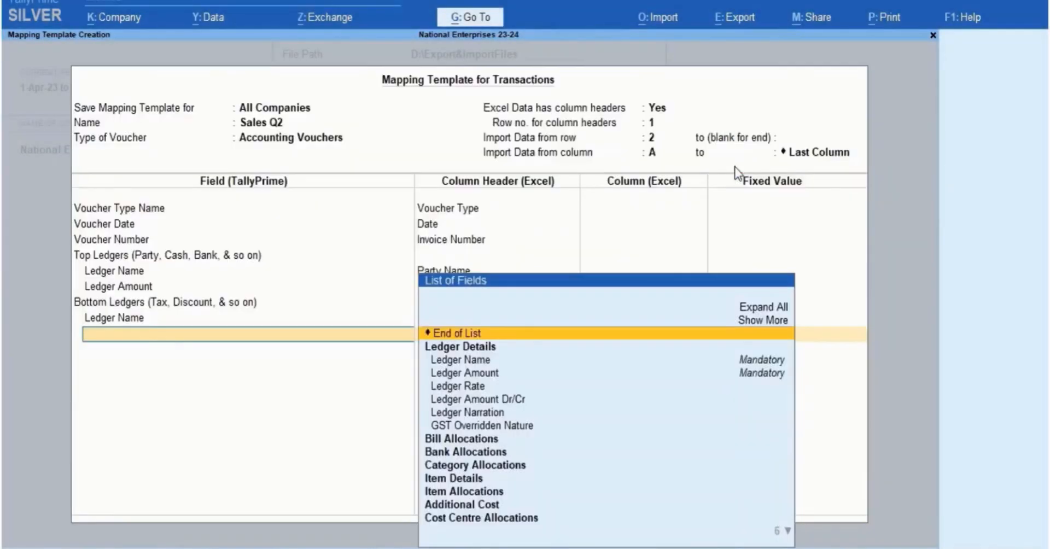
left_click(493, 374)
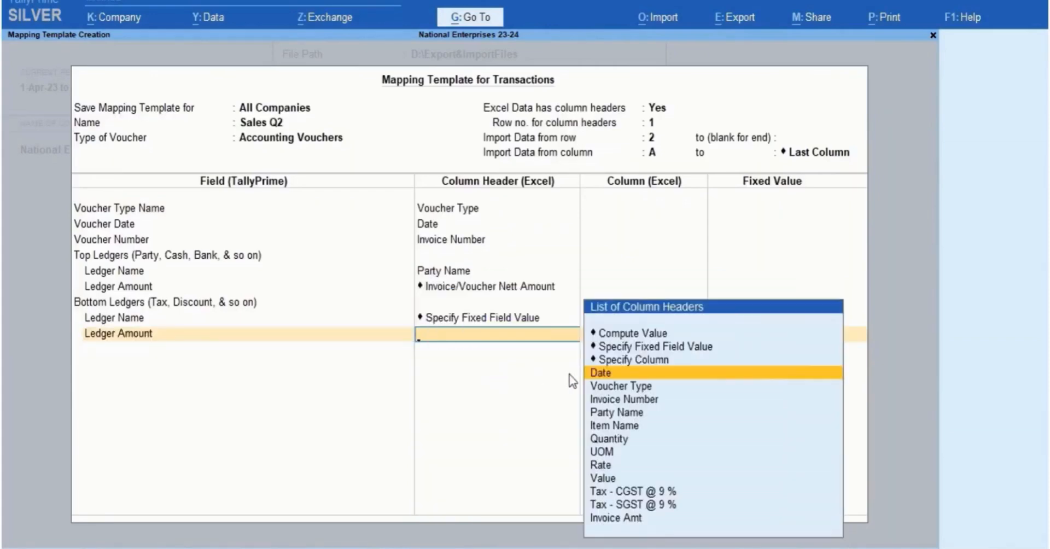
left_click(601, 478)
Under the Sales ledger, map Item Name and Billed Quantity to the Item Name and Quantity columns
type("Item")
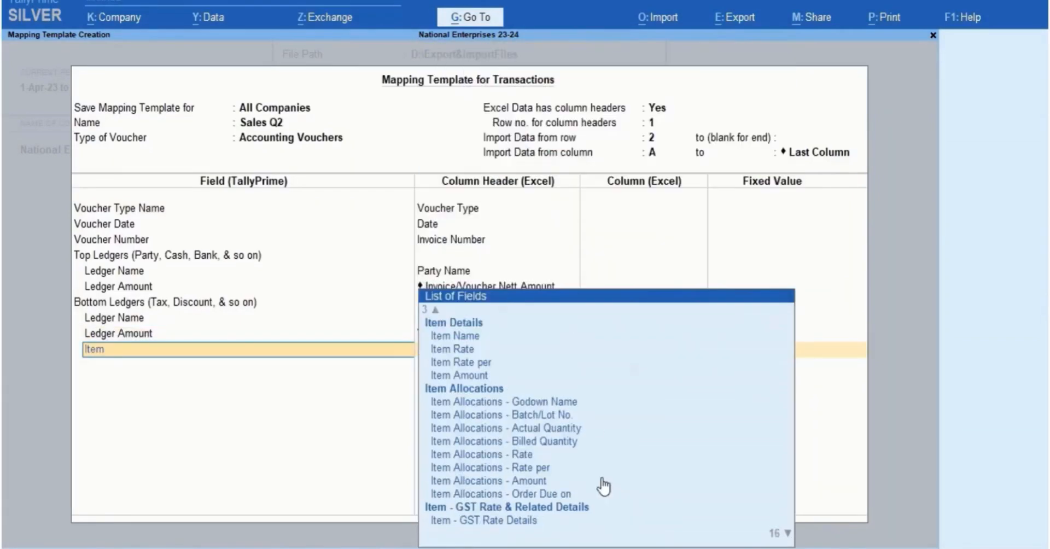
left_click(479, 342)
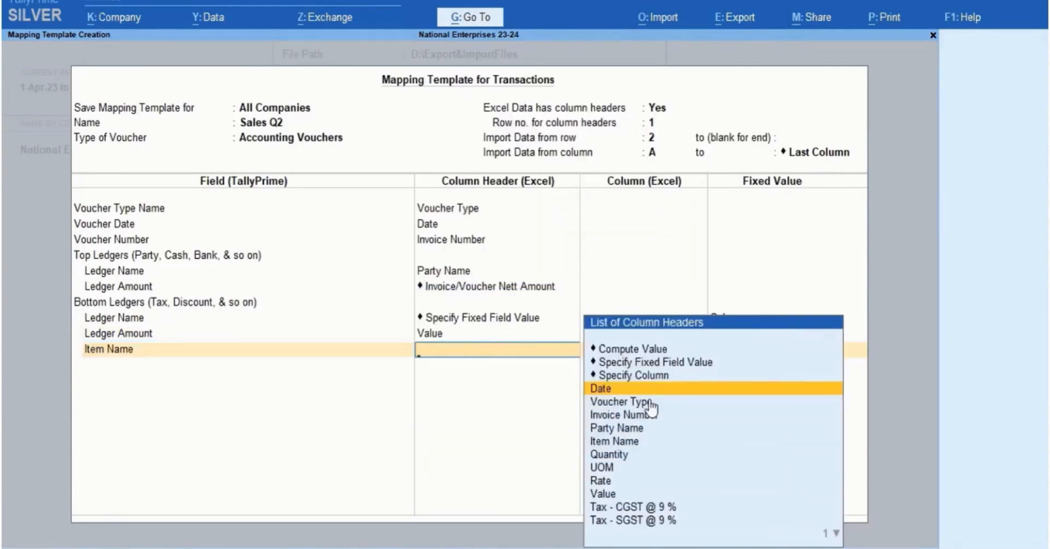
left_click(636, 452)
type("Bill")
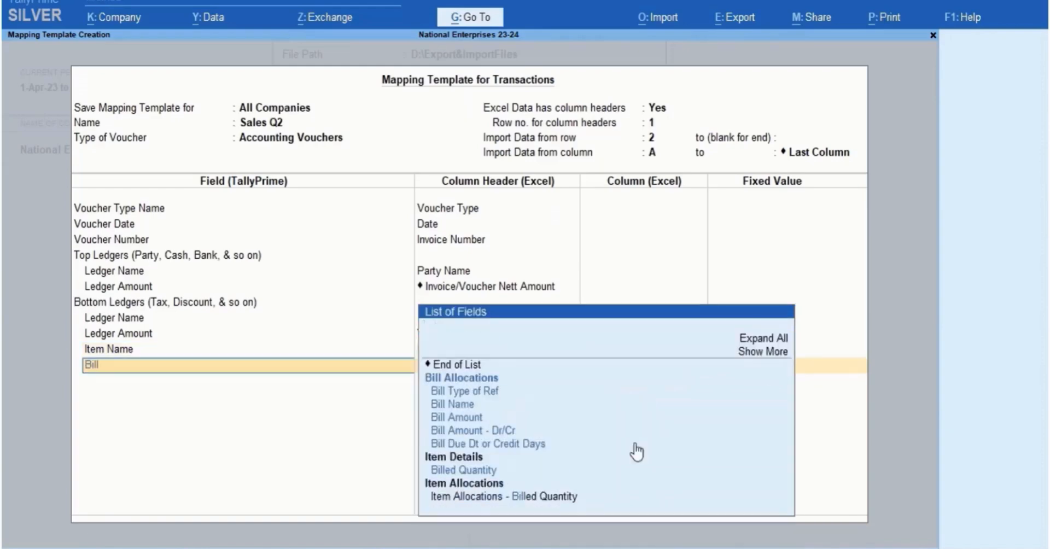
left_click(500, 470)
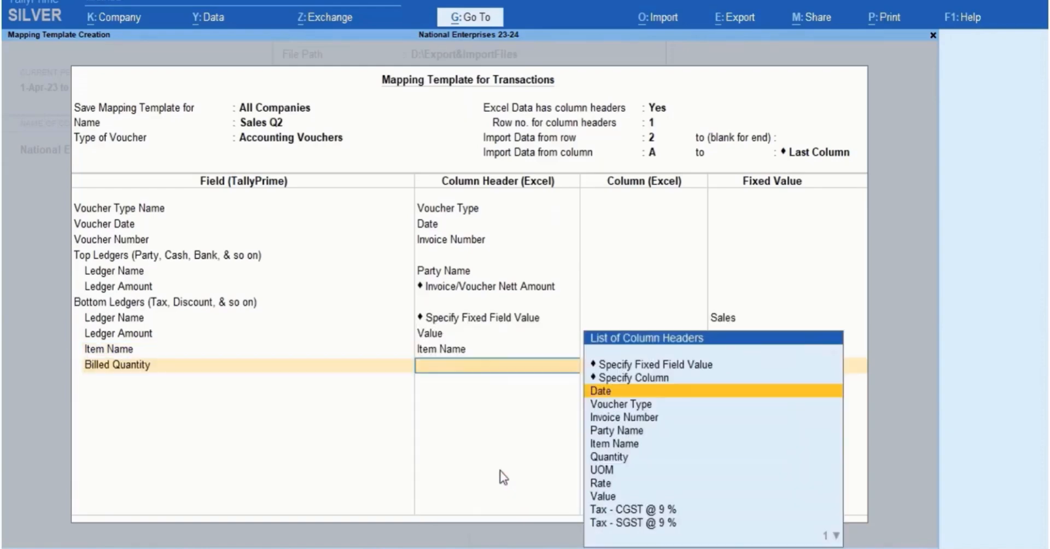
left_click(615, 456)
Under the Sales ledger, map Item Rate to the Rate column and Item Amount to the Value column
type("Item")
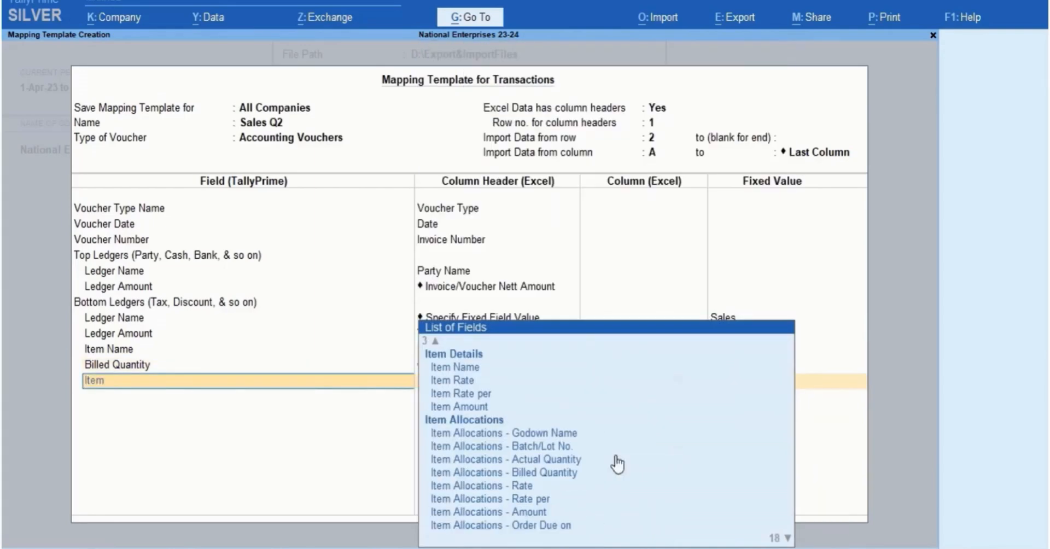
left_click(470, 381)
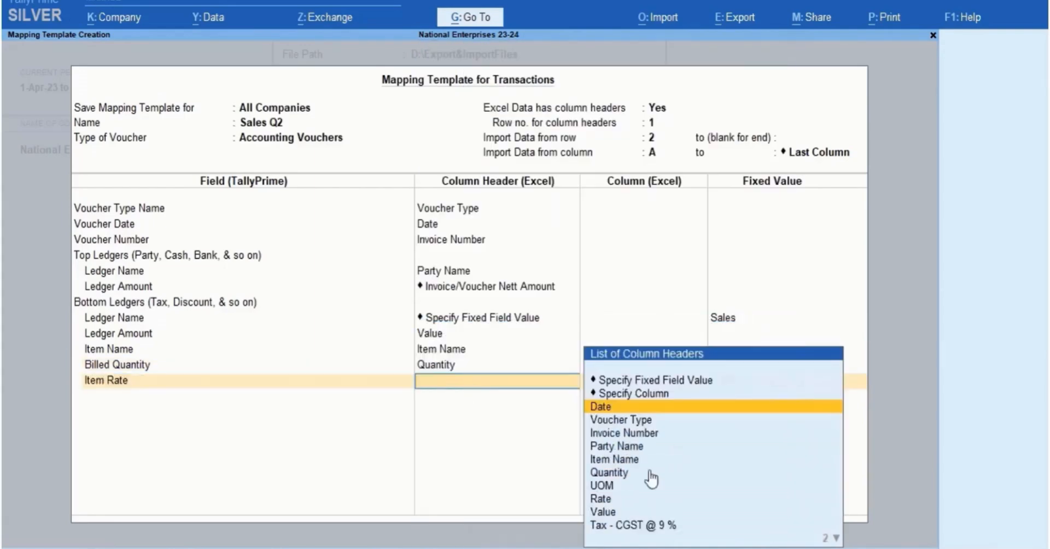
left_click(611, 501)
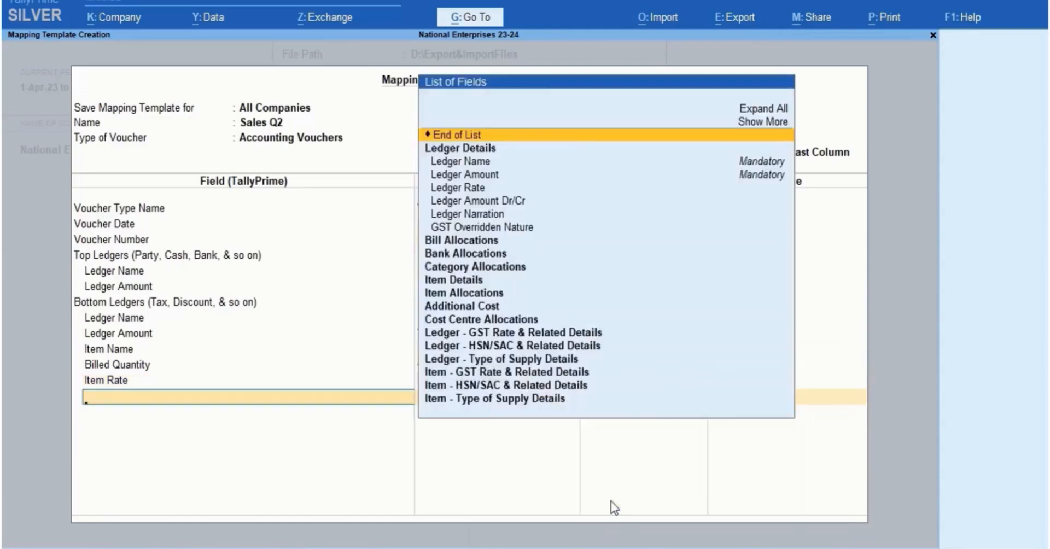
type("Item")
left_click(518, 169)
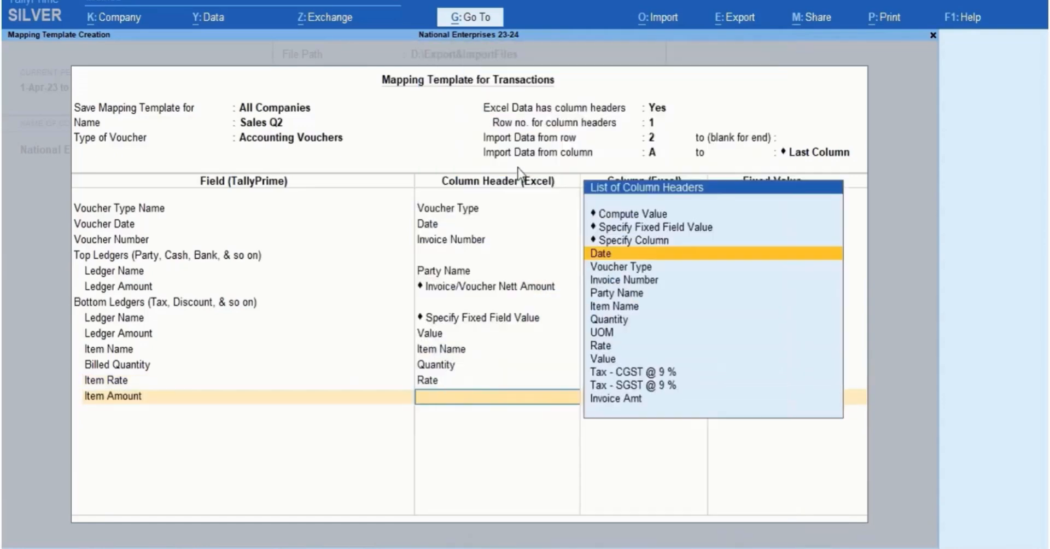
left_click(609, 360)
Add Bottom Ledgers with Ledger Name fixed to Tax - CGST @ 9 % and Ledger Amount mapped to the Tax - CGST @ 9 % column
type("B")
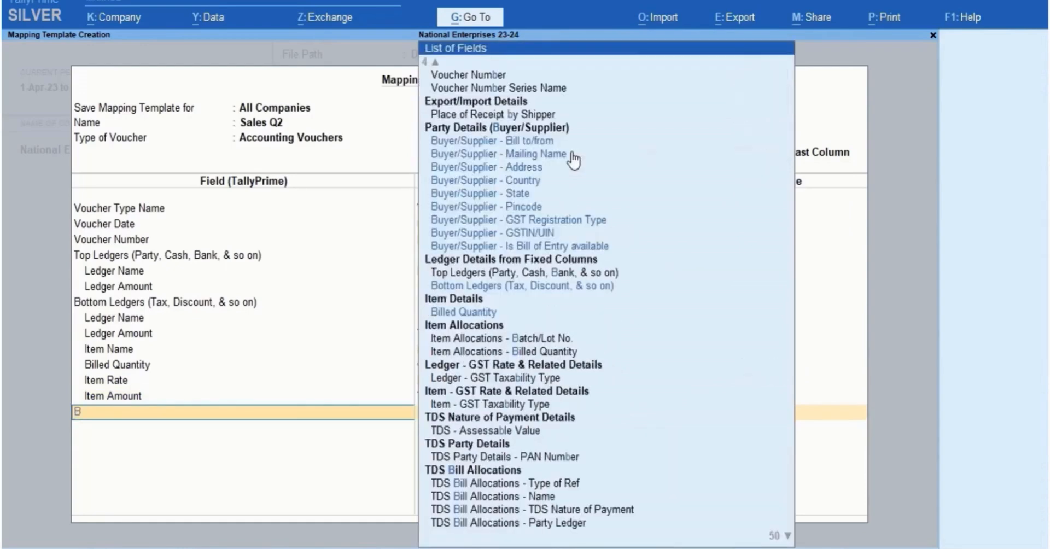
type("ot")
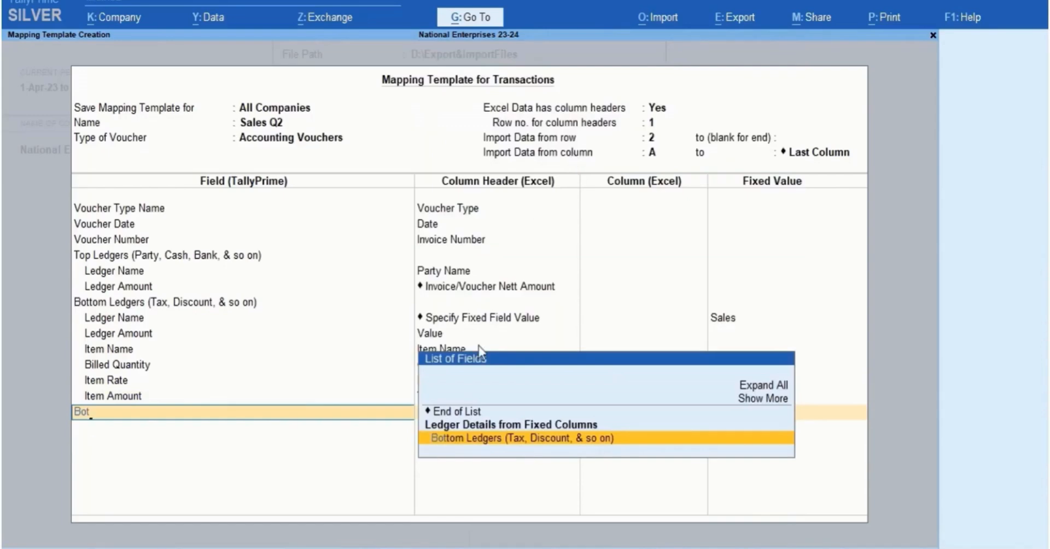
left_click(536, 442)
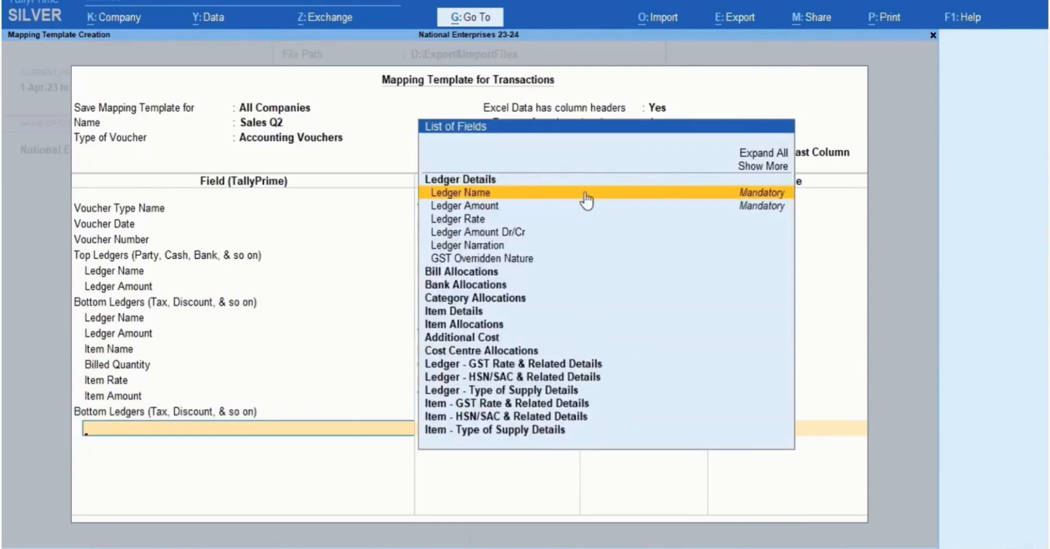
left_click(584, 193)
left_click(625, 256)
left_click(737, 183)
left_click(609, 222)
left_click(636, 422)
left_click(589, 198)
Add Bottom Ledgers with Ledger Name fixed to Tax - SGST @ 9 %, Ledger Amount mapped to the Tax - SGST @ 9 % column, and save the template
type("Bot")
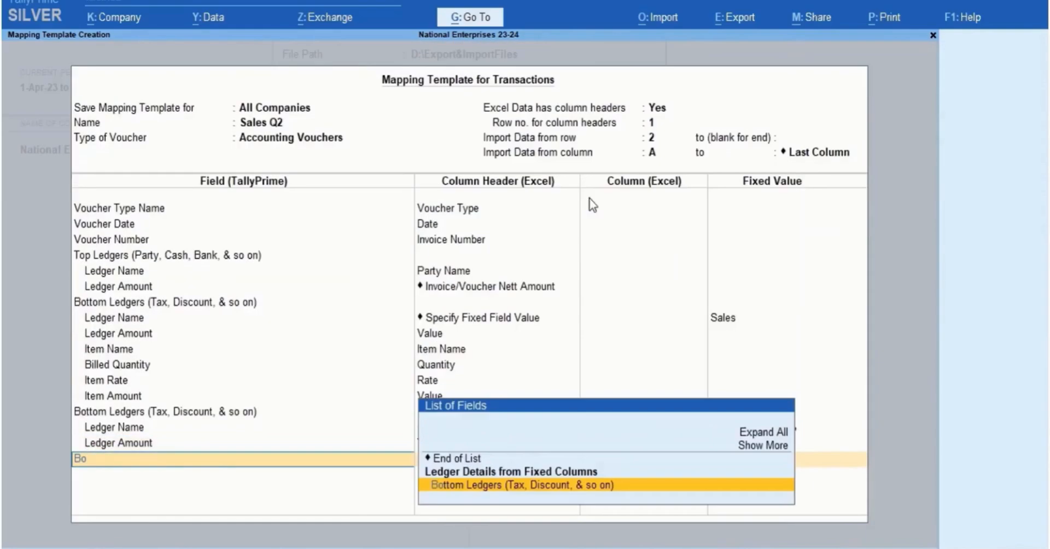
left_click(524, 482)
left_click(551, 243)
left_click(627, 305)
left_click(743, 194)
left_click(582, 270)
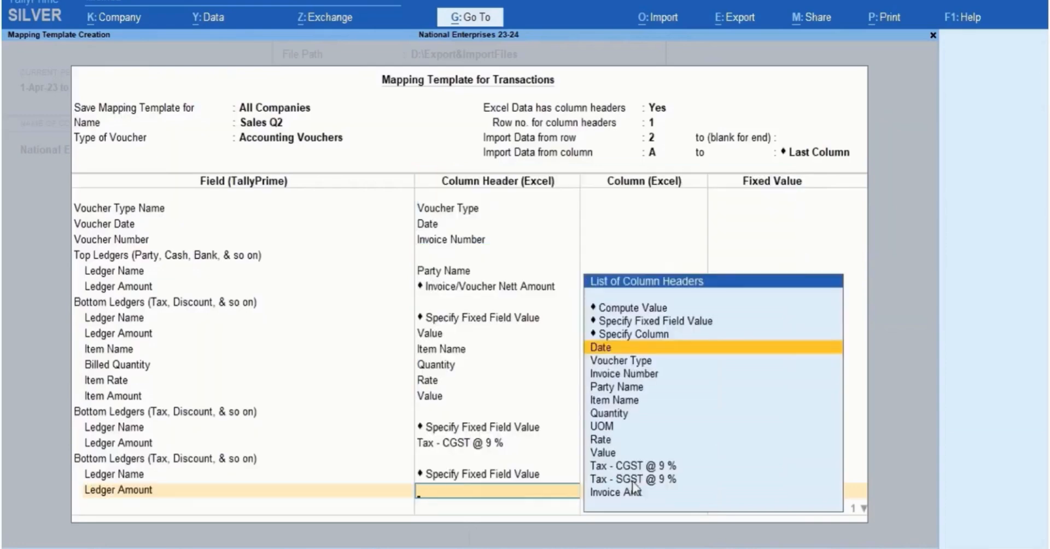
left_click(633, 481)
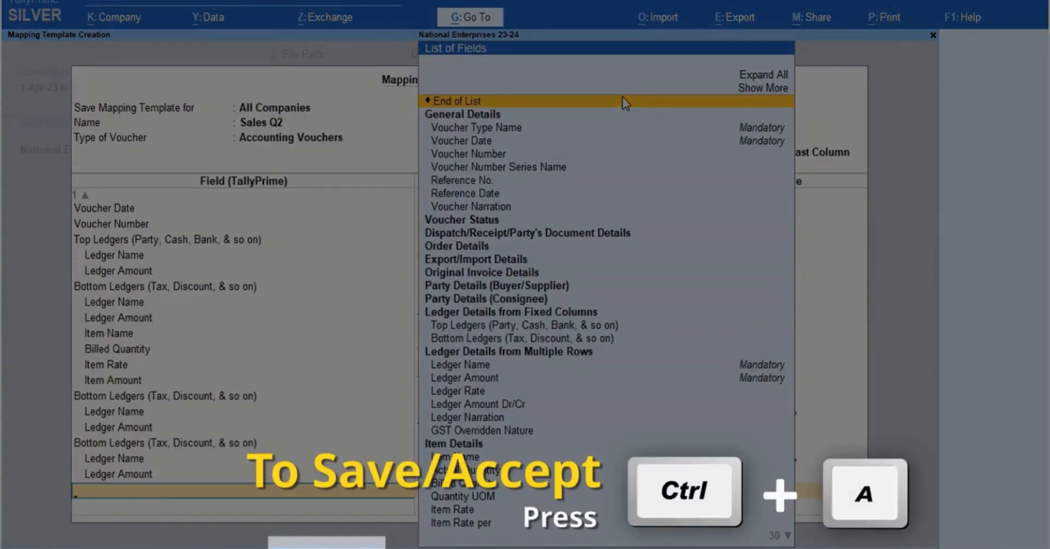
key("ctrl+a")
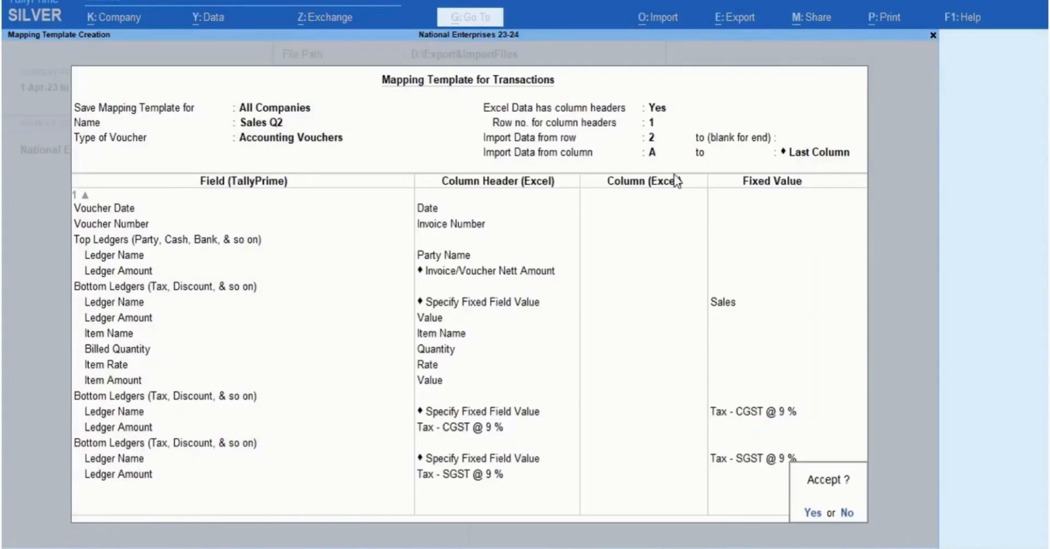
left_click(811, 514)
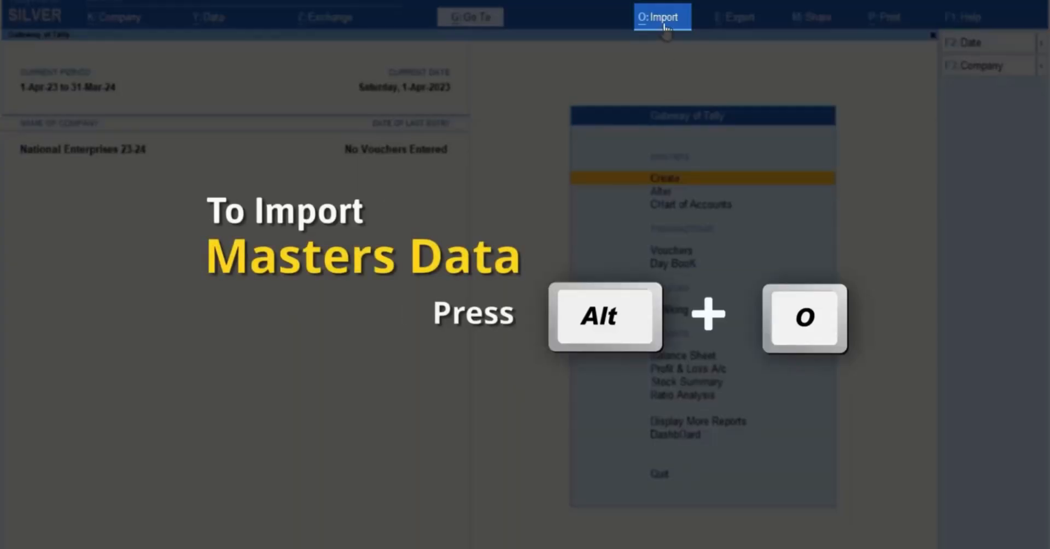
Set up a transactions import from the Invoices worksheet of Sales Transactions.xlsx with the Sales Q2 mapping template
left_click(666, 27)
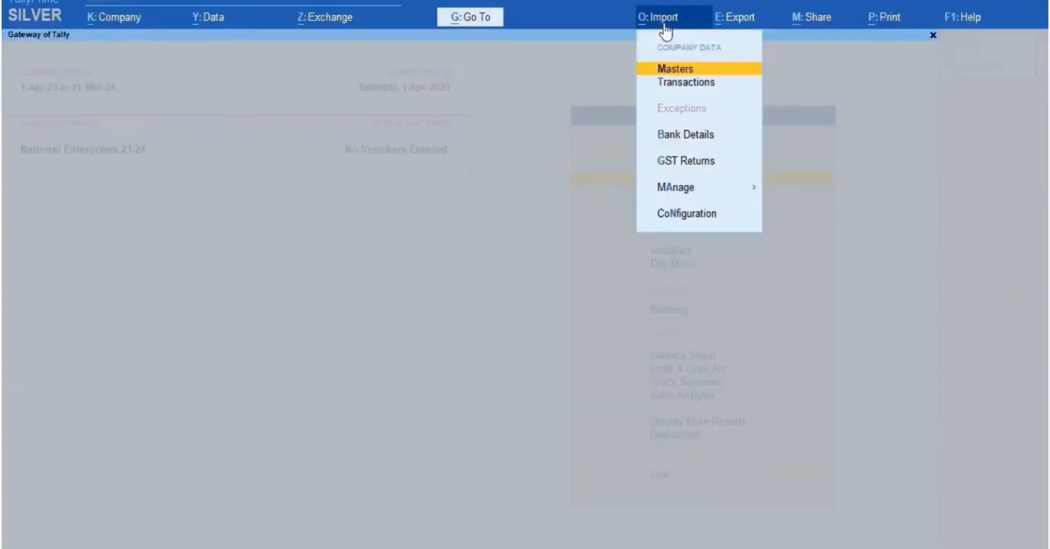
left_click(698, 84)
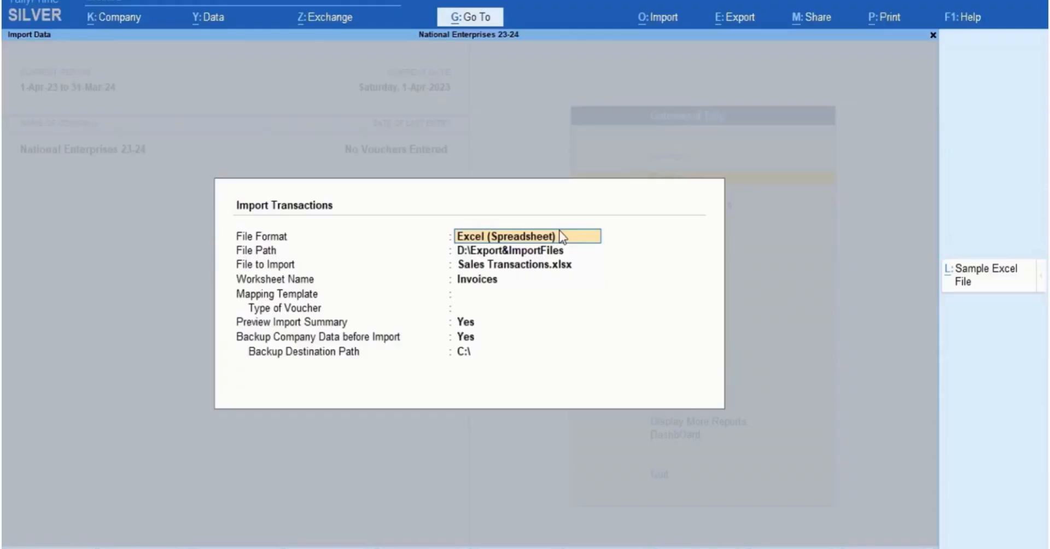
key("Return")
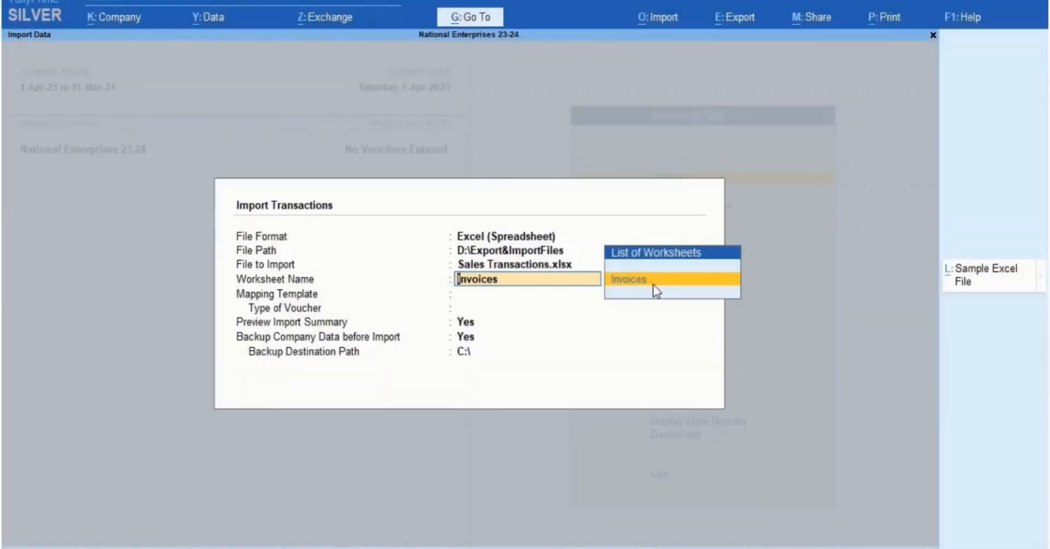
left_click(653, 285)
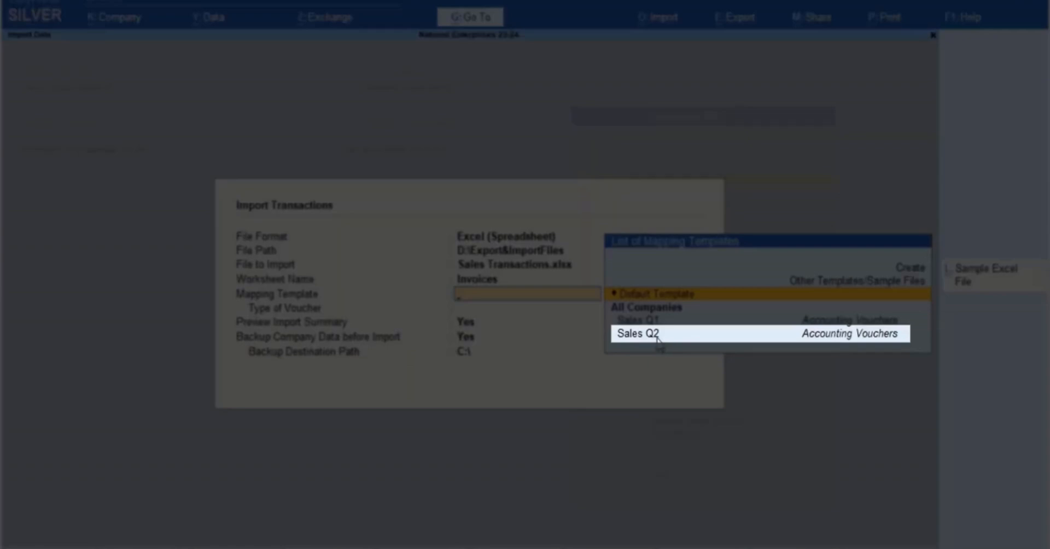
left_click(657, 342)
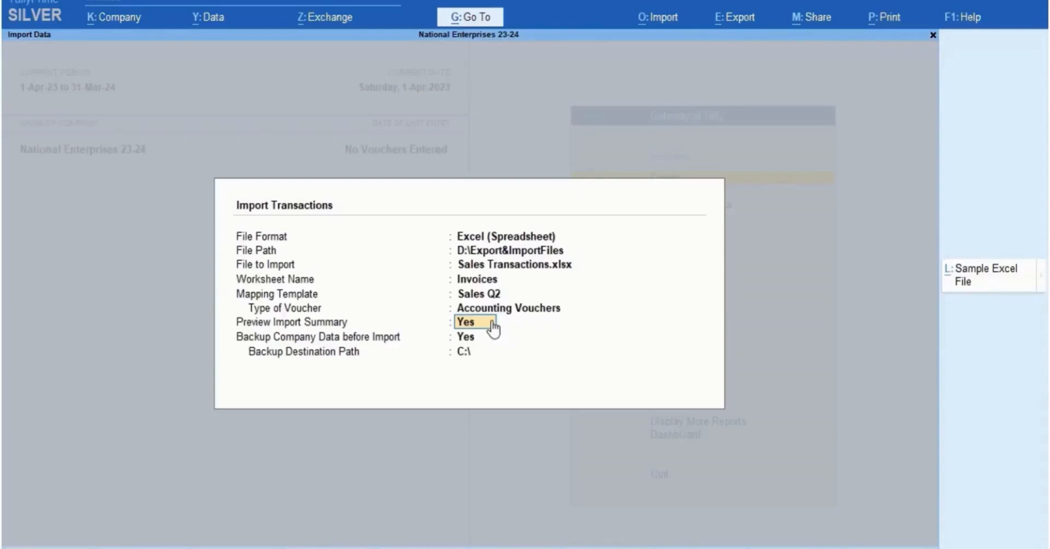
Keep the import summary preview on, set the company data backup to No, and import the sales vouchers
key("Return")
key("n")
key("Return")
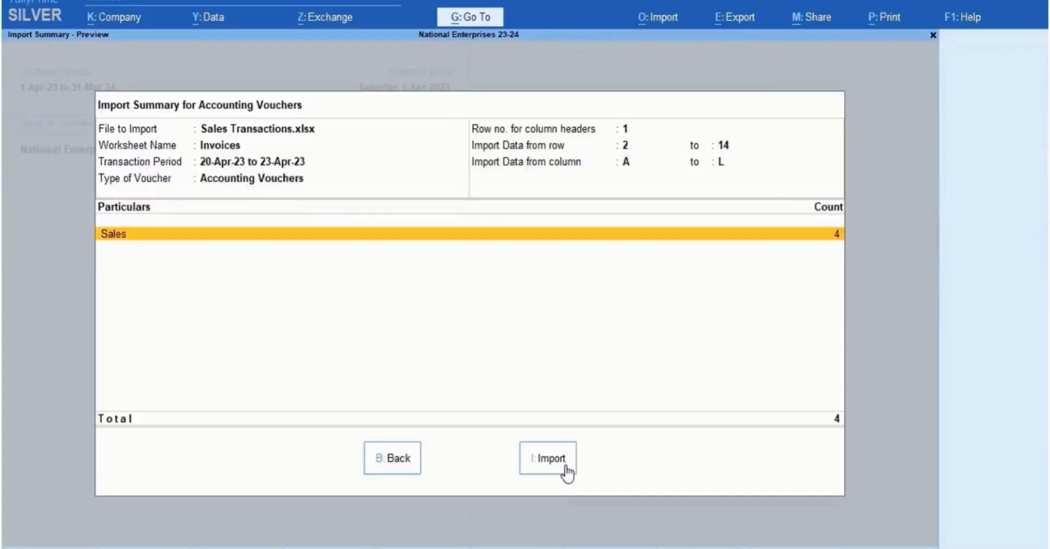
left_click(566, 467)
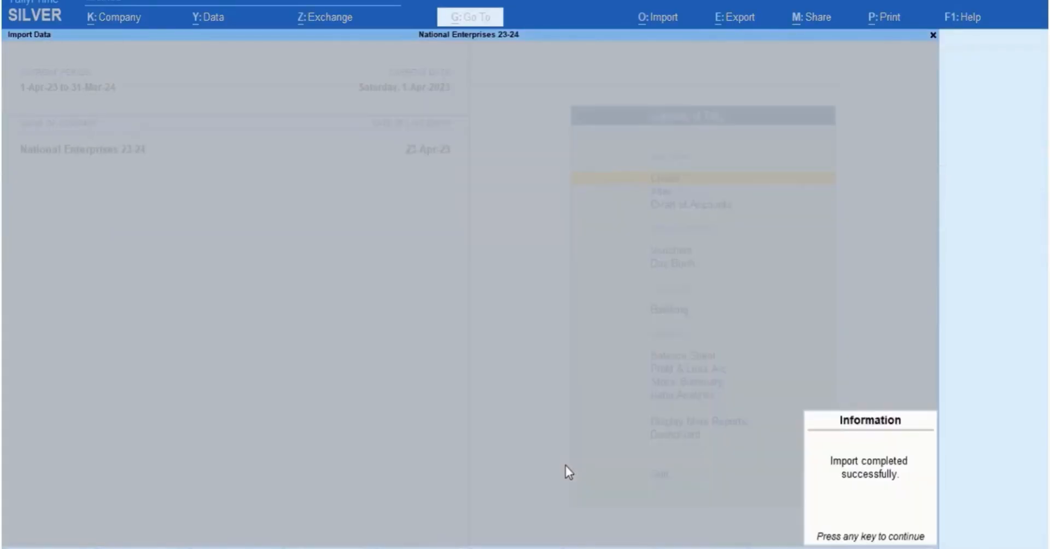
left_click(809, 527)
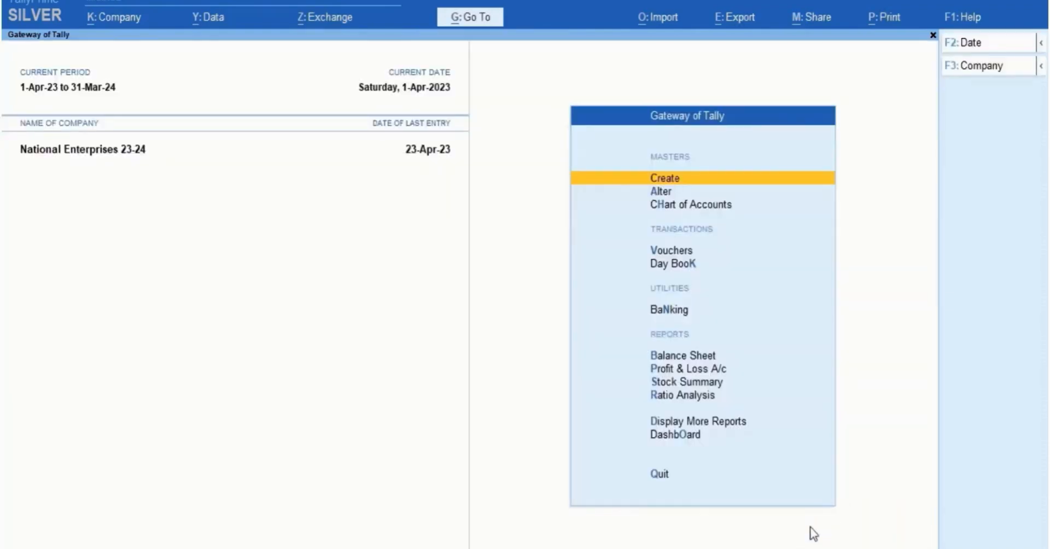
Open the Day Book to check the imported sales vouchers
key("Down")
key("Down")
key("Down")
key("Down")
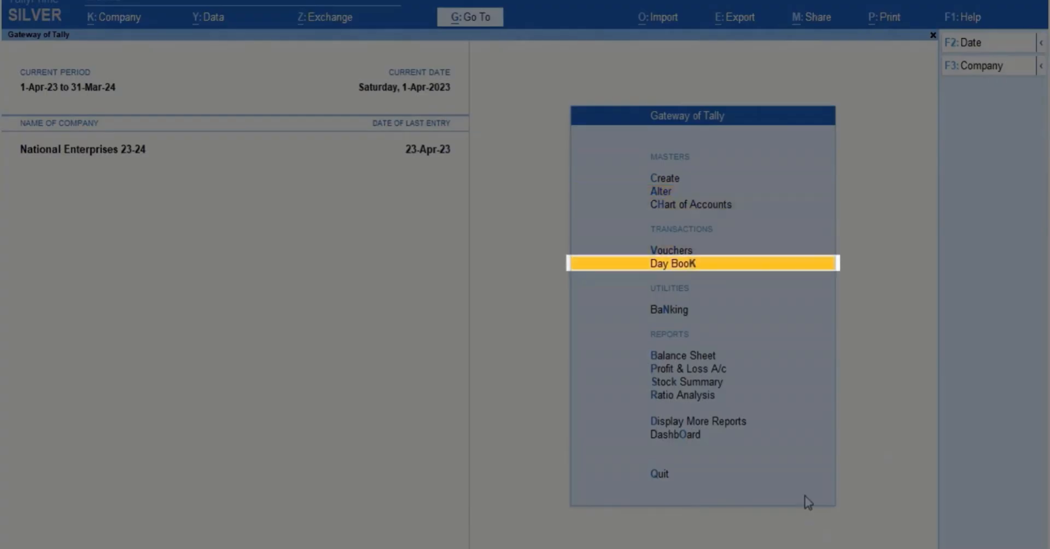
left_click(755, 268)
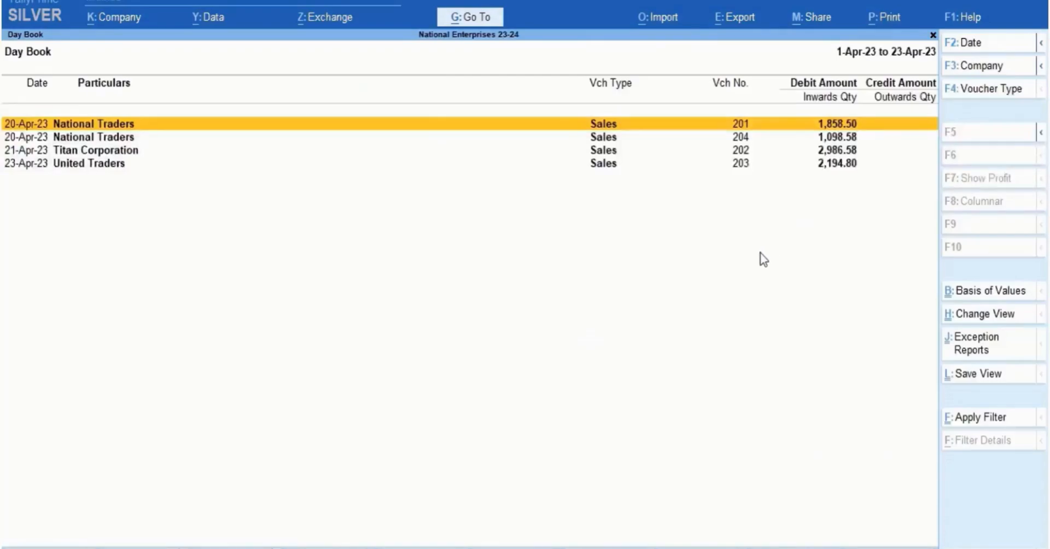